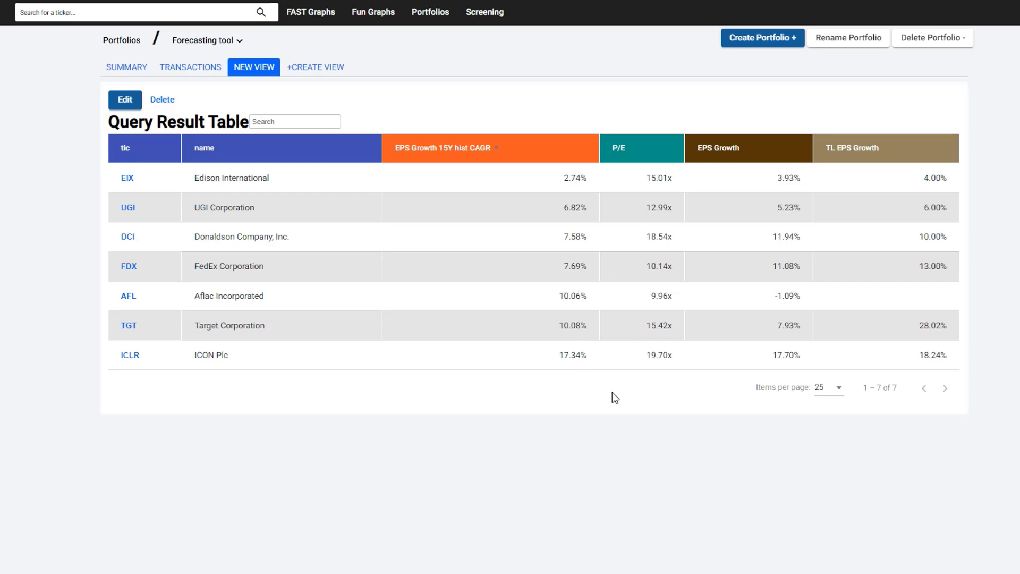
Step: Open Edison International's (EIX) chart and limit it to the last 15 years
click(127, 179)
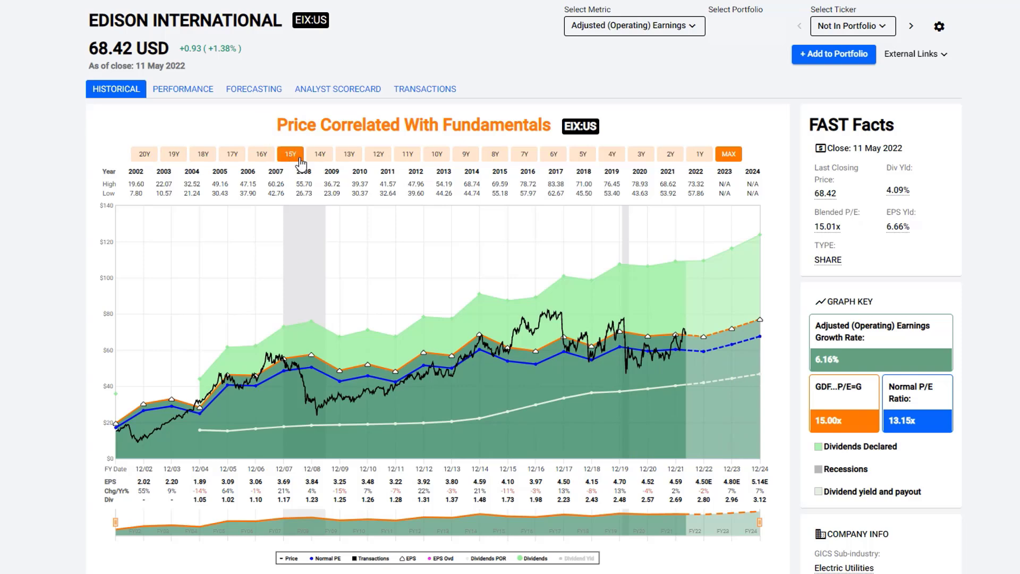
click(291, 154)
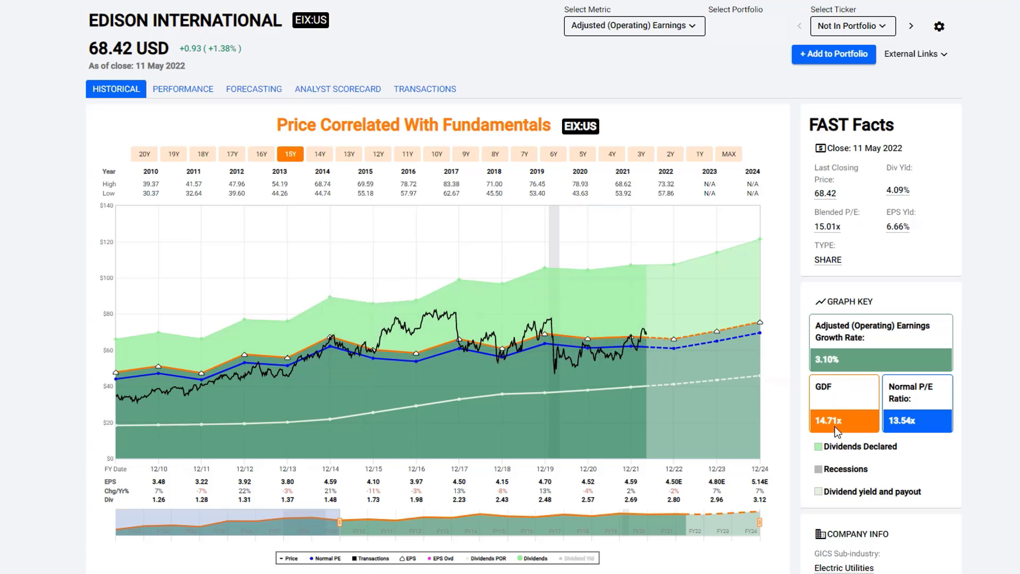
Step: Compare EIX's Normal Multiple and Estimates forecasts, ending on Estimates with # of Analysts highlighted
click(244, 95)
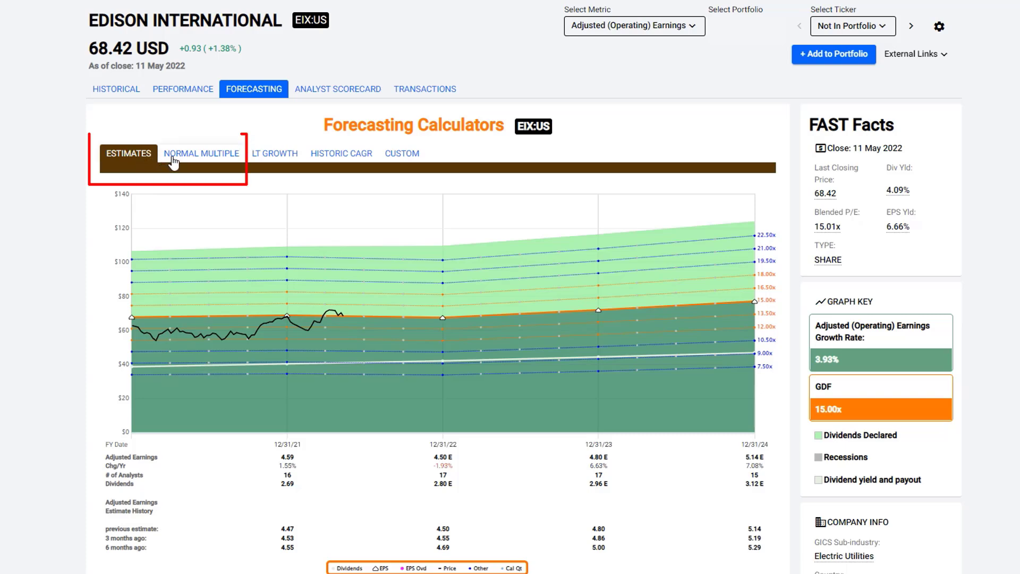
click(193, 160)
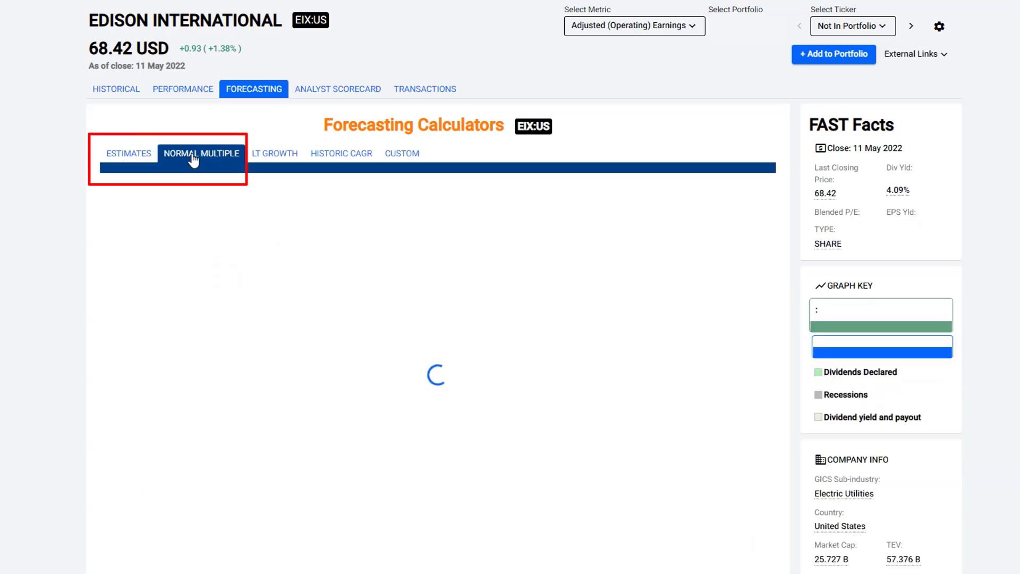
click(128, 159)
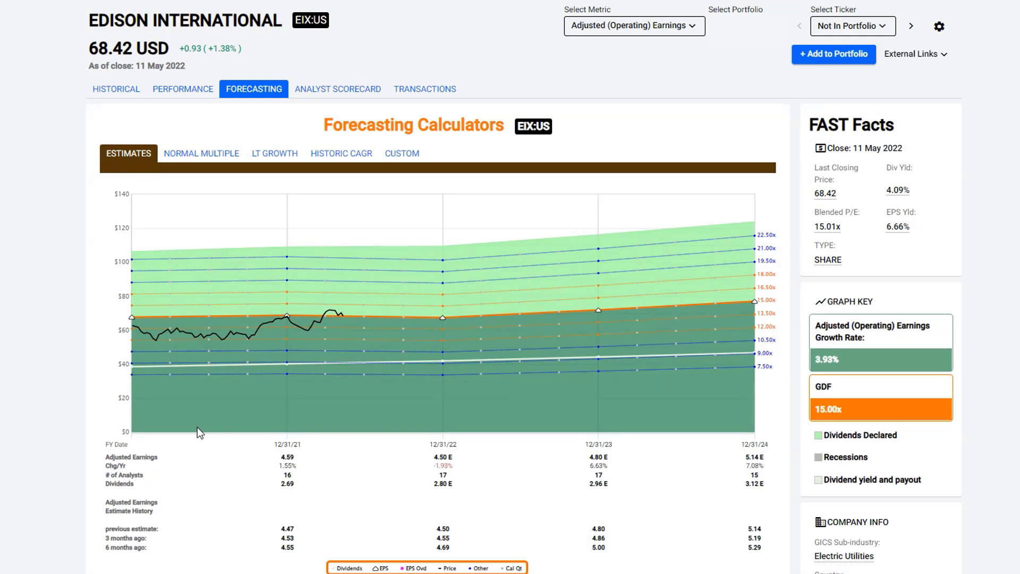
scroll(193, 401, down, 2)
scroll(191, 404, up, 2)
click(447, 477)
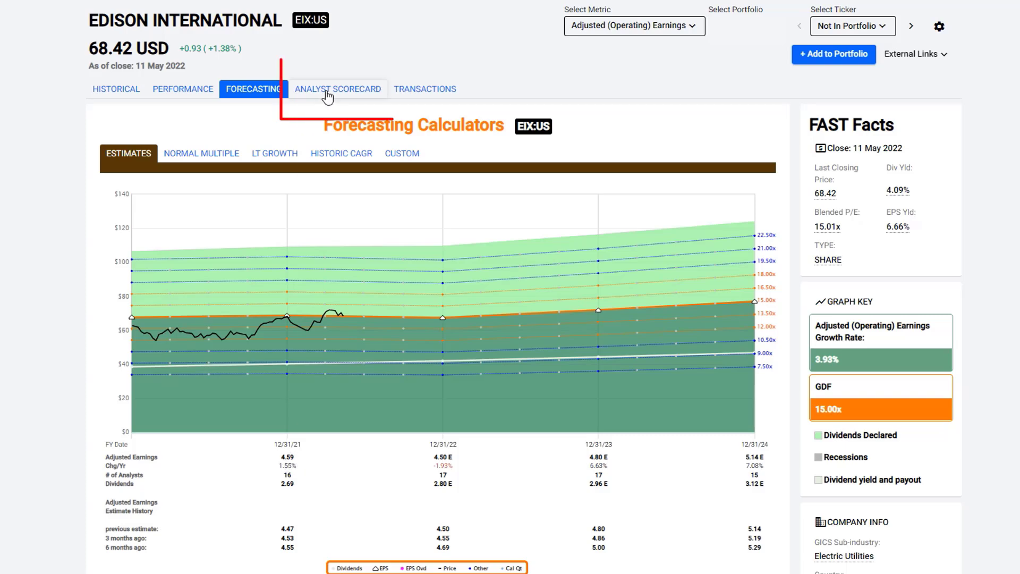
Step: Check EIX's analyst scorecard for past estimate accuracy, then go back to the forecasting calculators
click(327, 94)
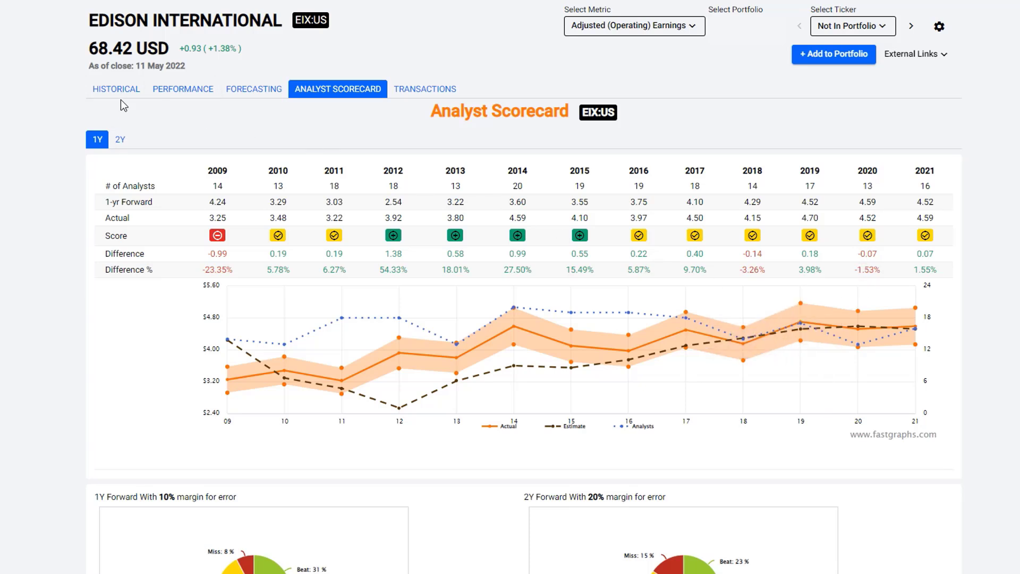
click(249, 89)
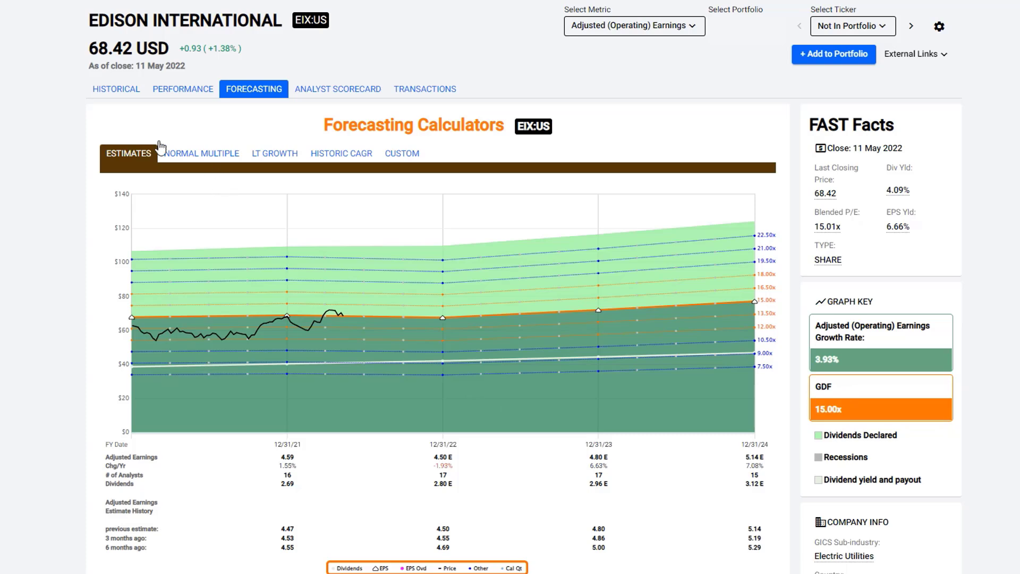
Step: View EIX's historical chart, then return to the estimates forecast with 3.93% growth and 15.00x GDF
click(109, 91)
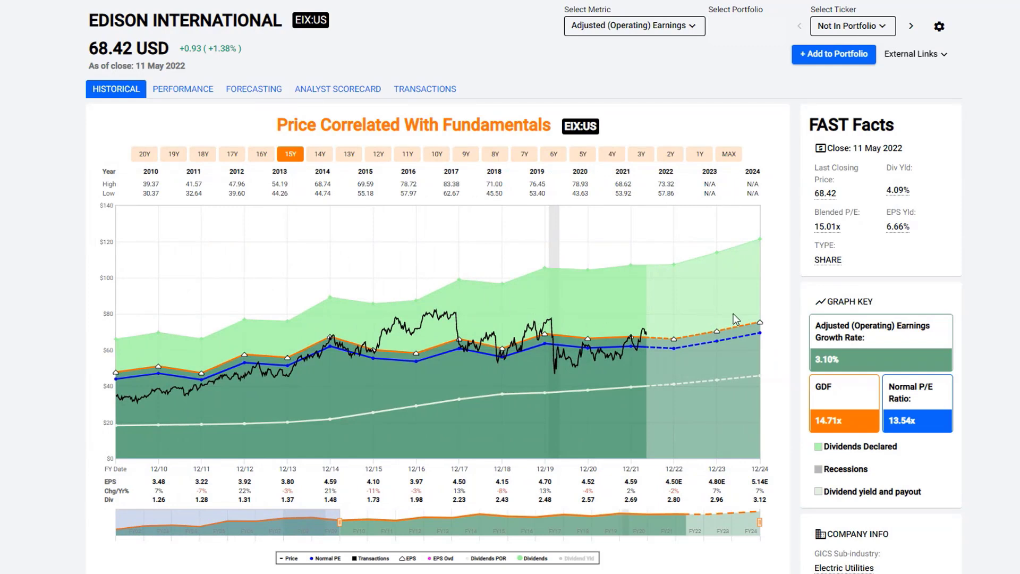
mouse_move(528, 347)
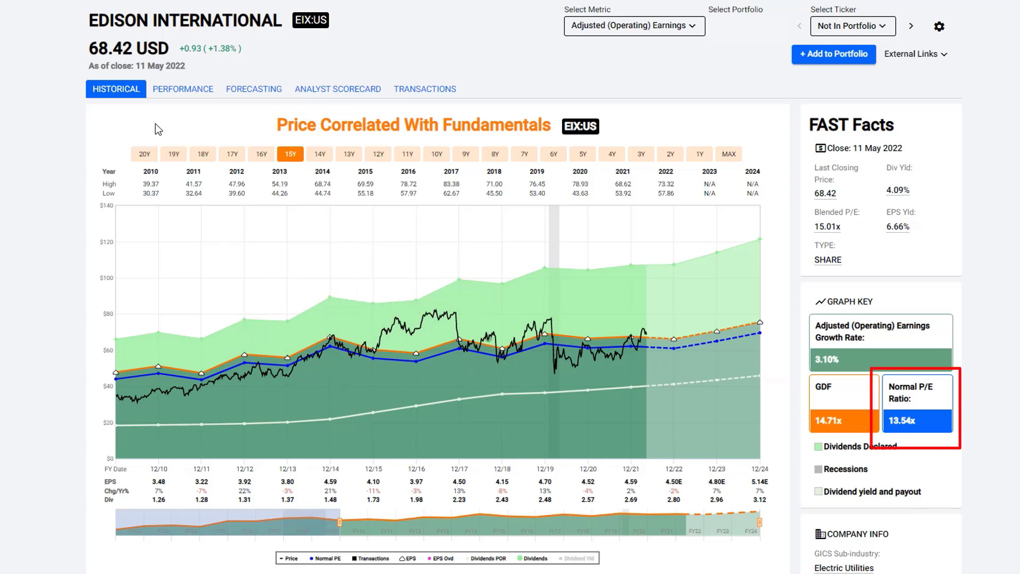
click(249, 94)
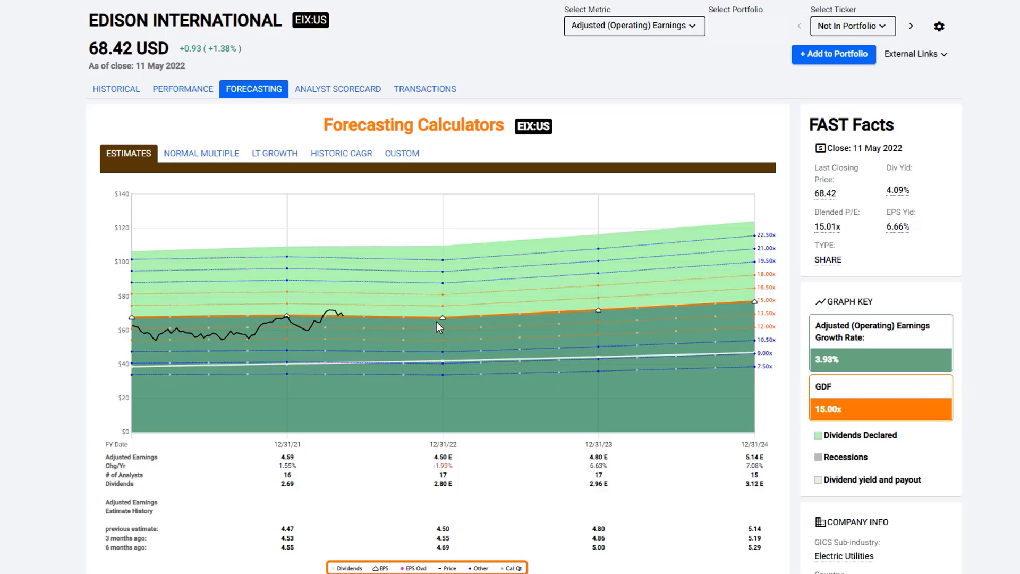
mouse_move(601, 313)
mouse_move(754, 303)
drag(755, 303, 753, 298)
mouse_move(405, 321)
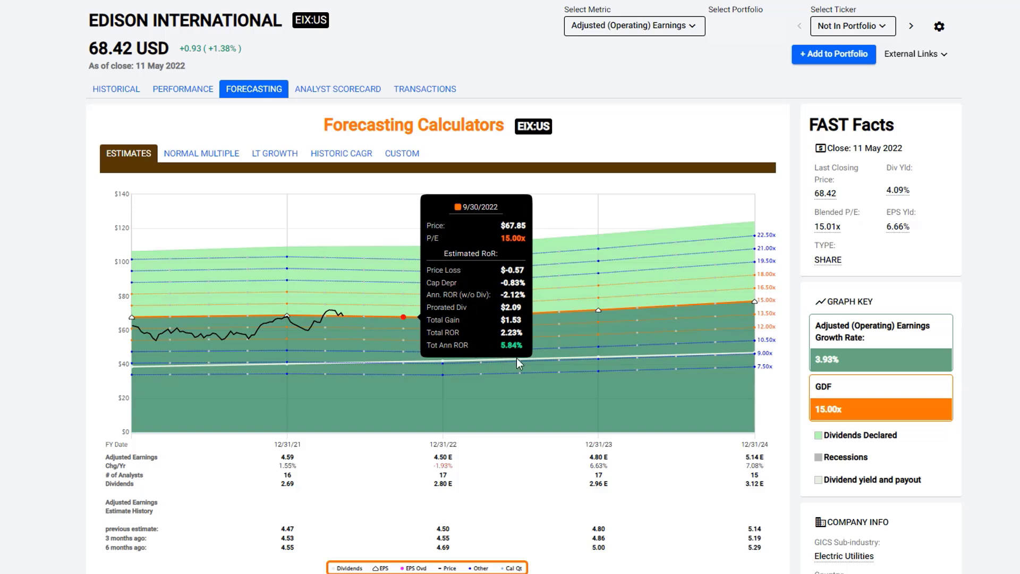
click(755, 302)
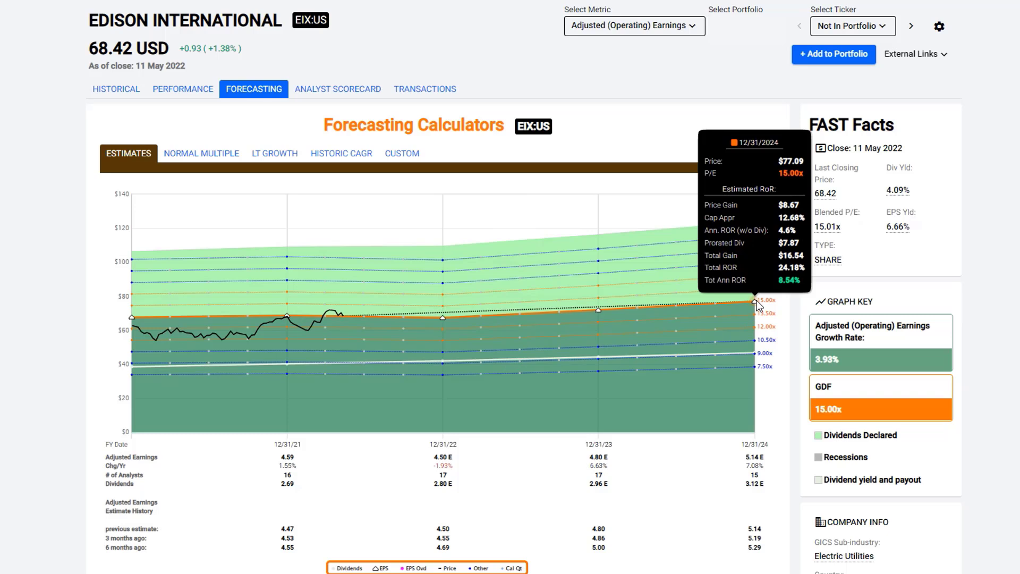
click(743, 311)
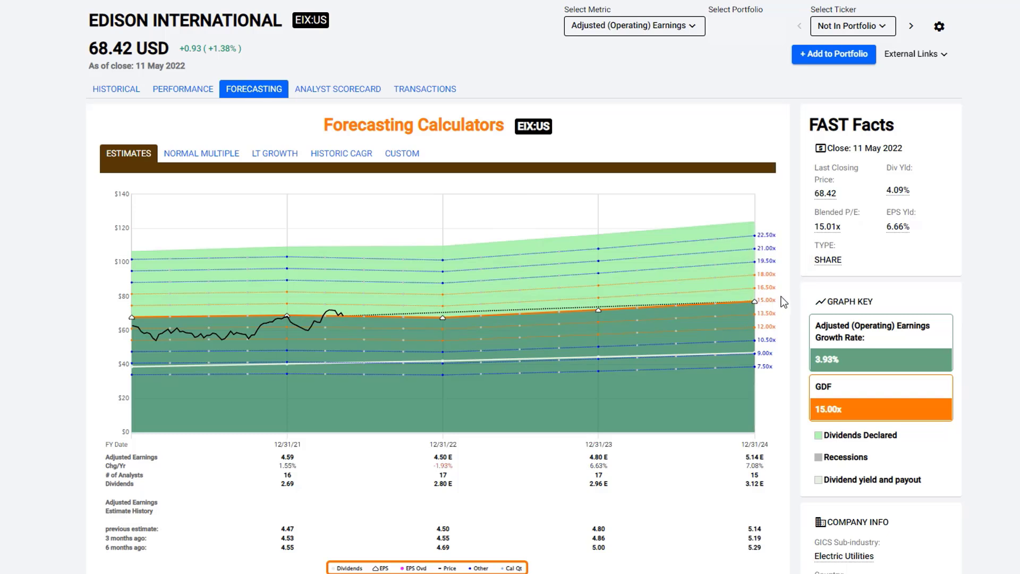
click(753, 307)
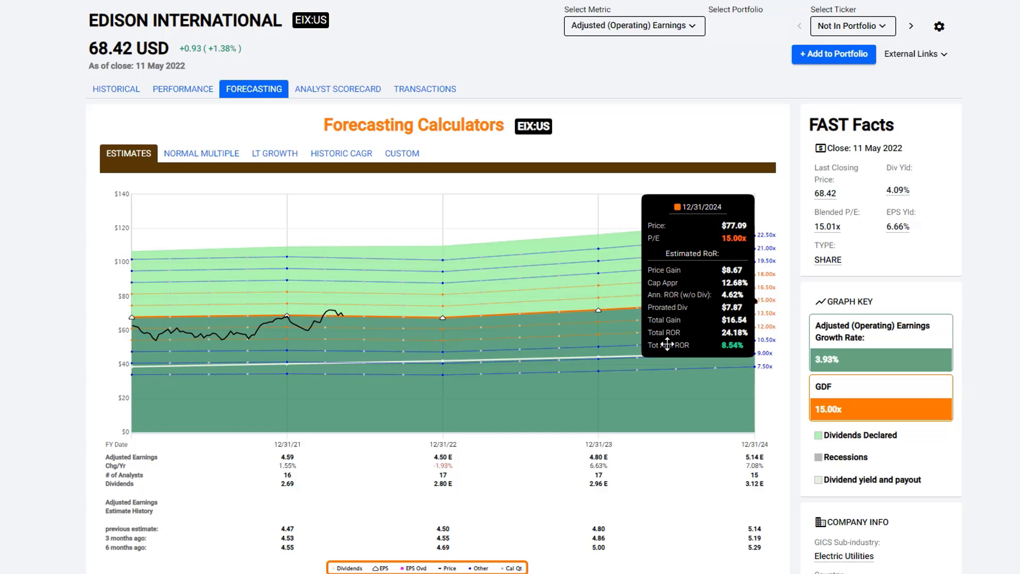
mouse_move(754, 302)
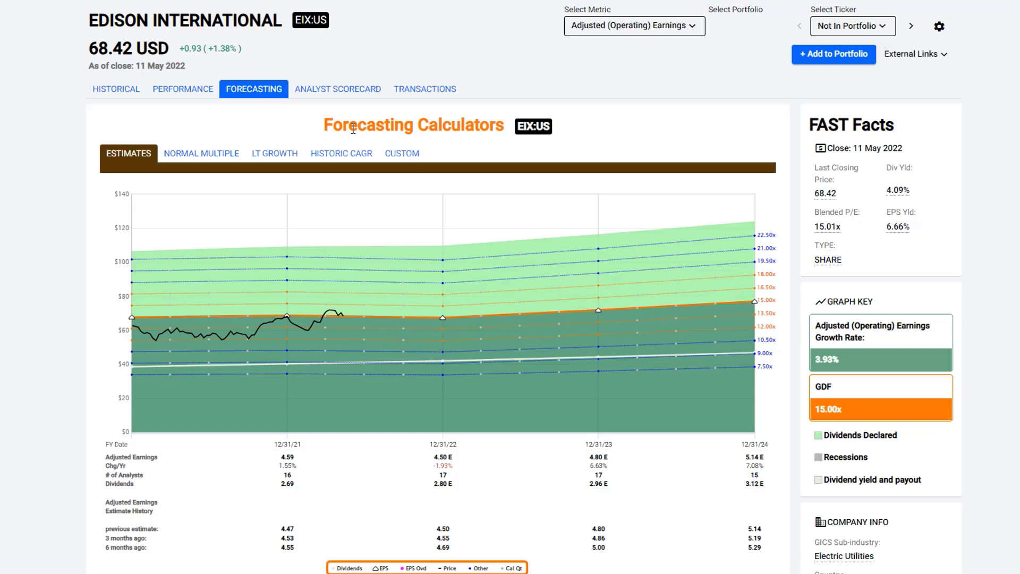
click(343, 97)
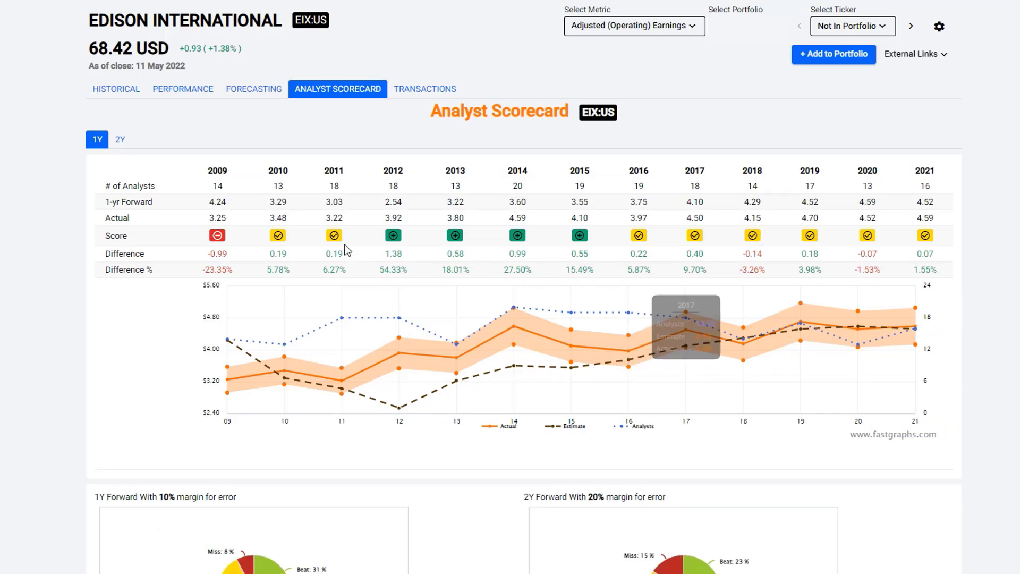
click(253, 97)
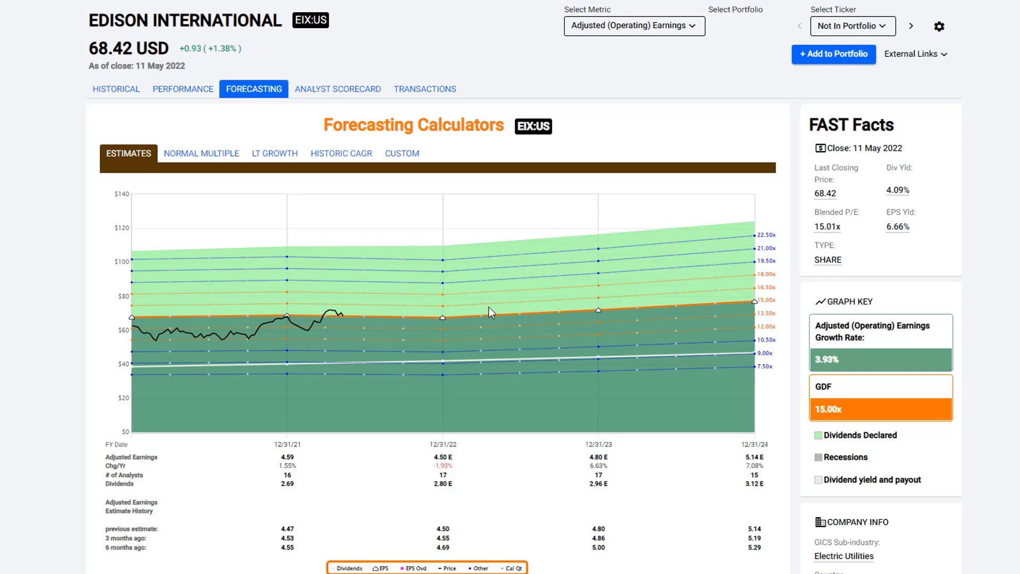
Step: Compare EIX's 14.72x Normal Multiple forecast against Estimates, finishing on Normal Multiple
click(211, 157)
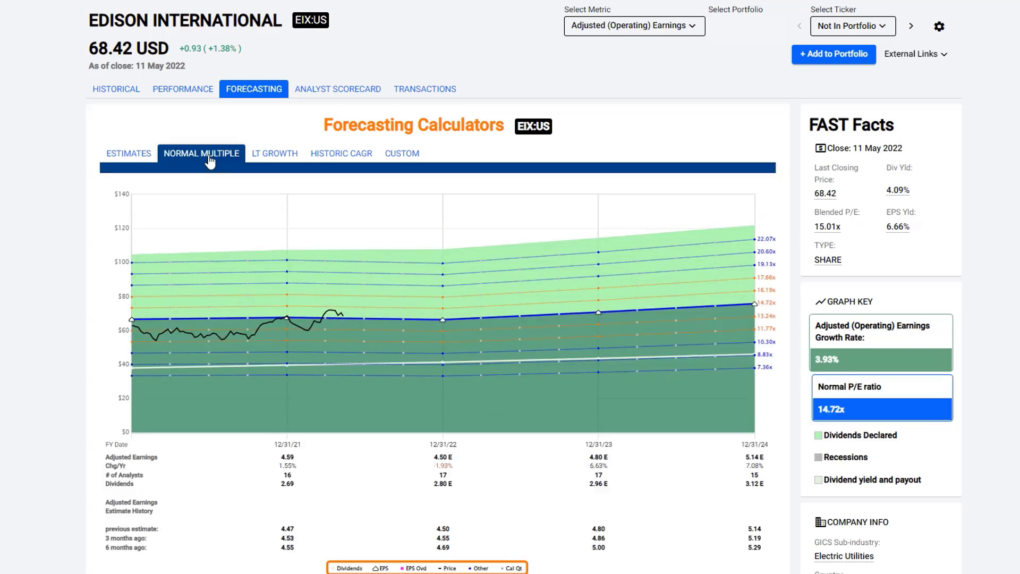
scroll(301, 297, down, 1)
scroll(252, 432, up, 1)
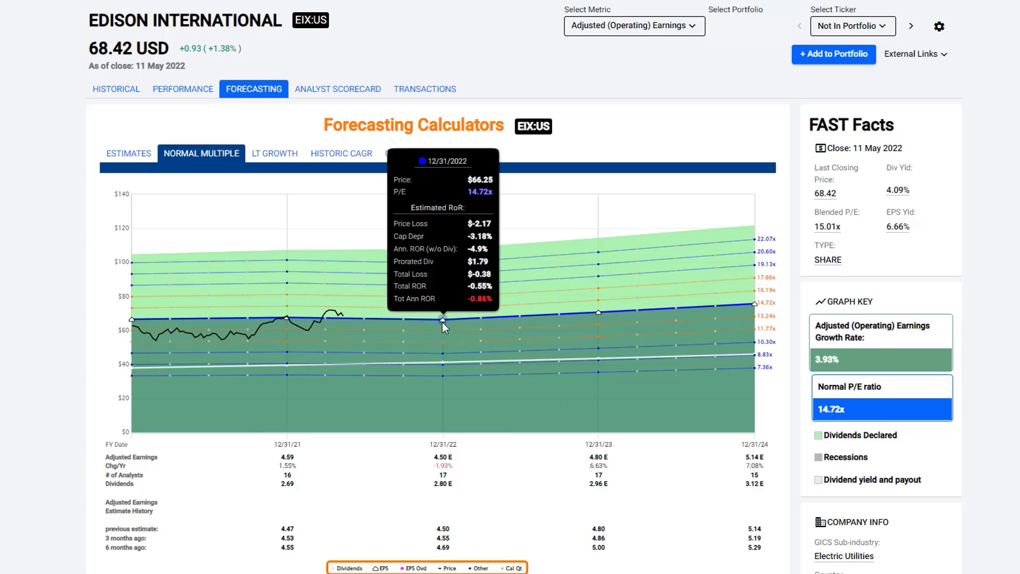
mouse_move(598, 314)
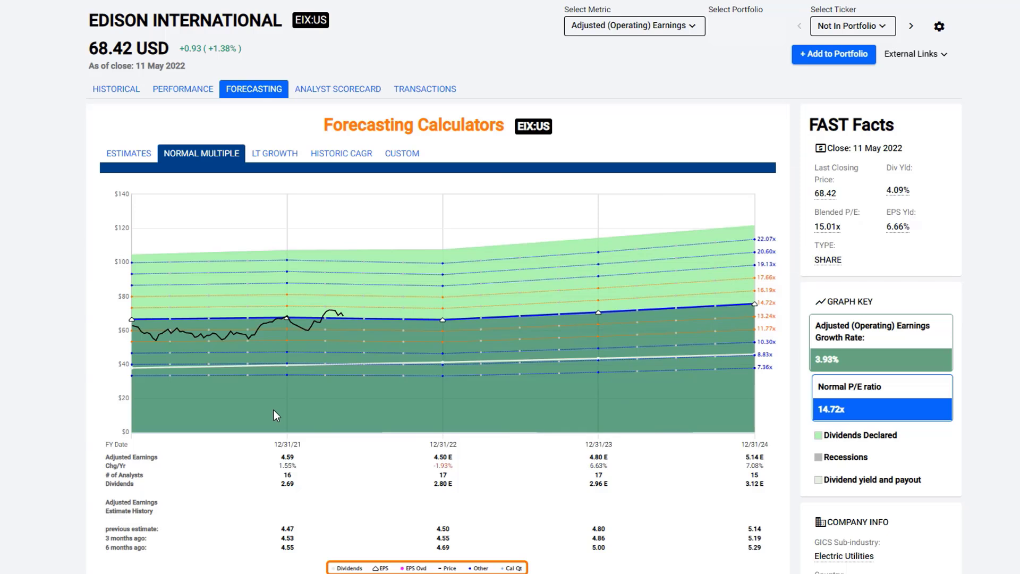
click(128, 155)
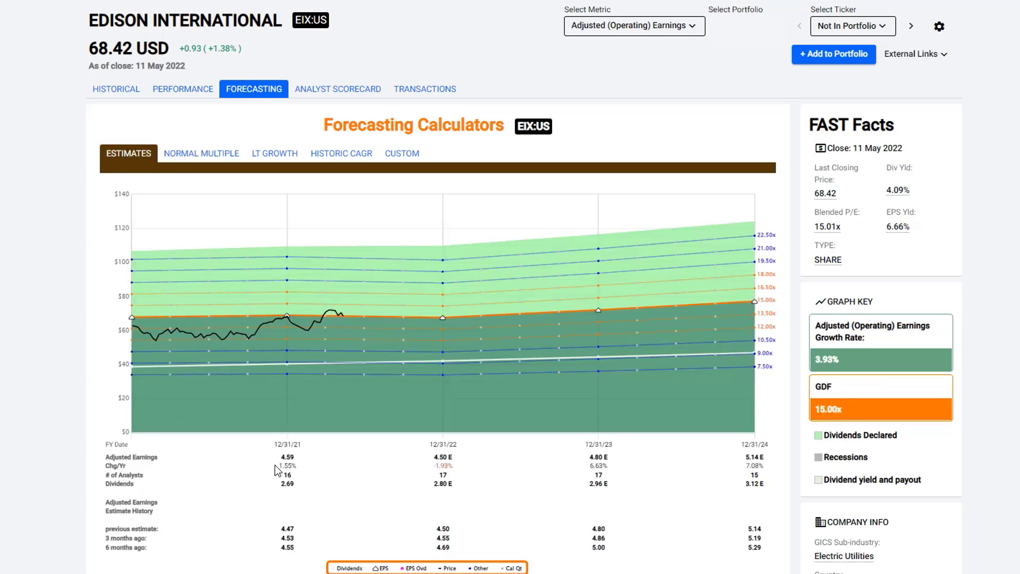
click(201, 153)
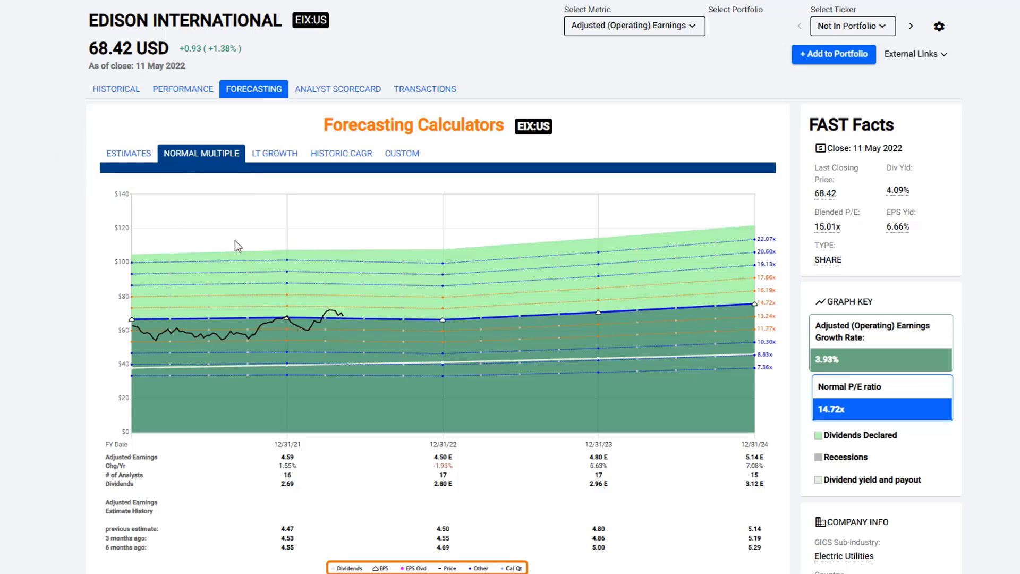
click(269, 158)
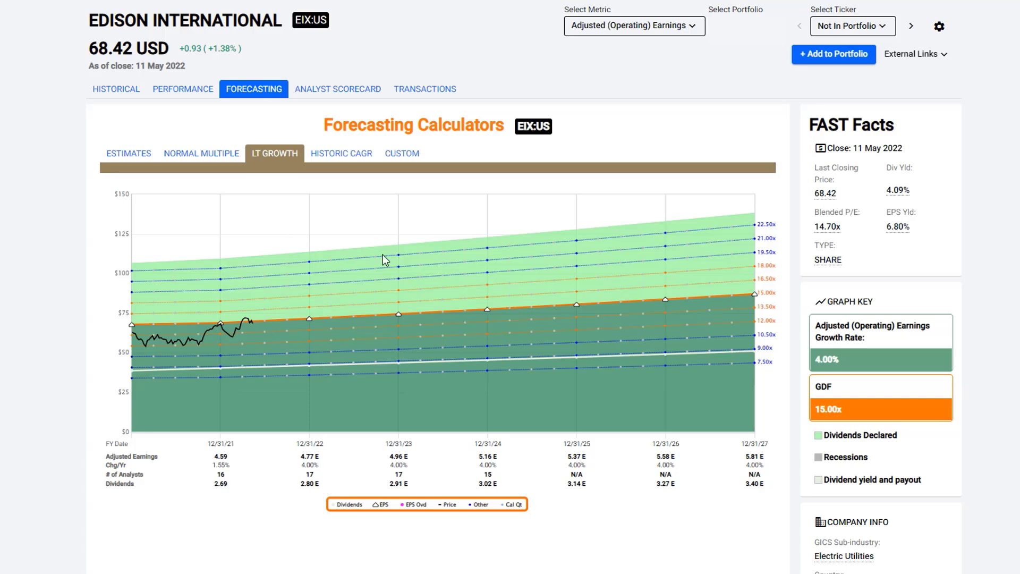
mouse_move(755, 299)
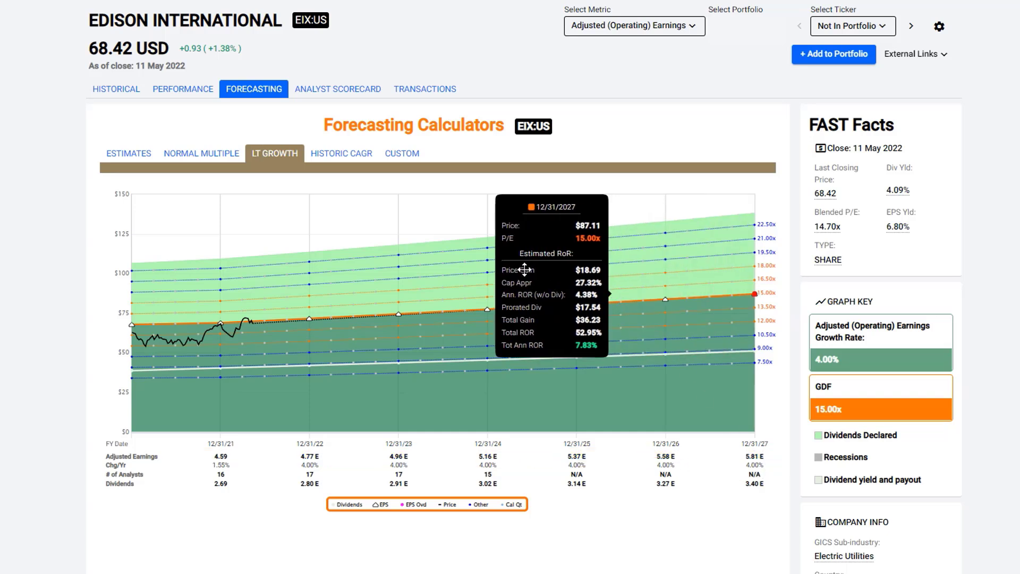
mouse_move(755, 292)
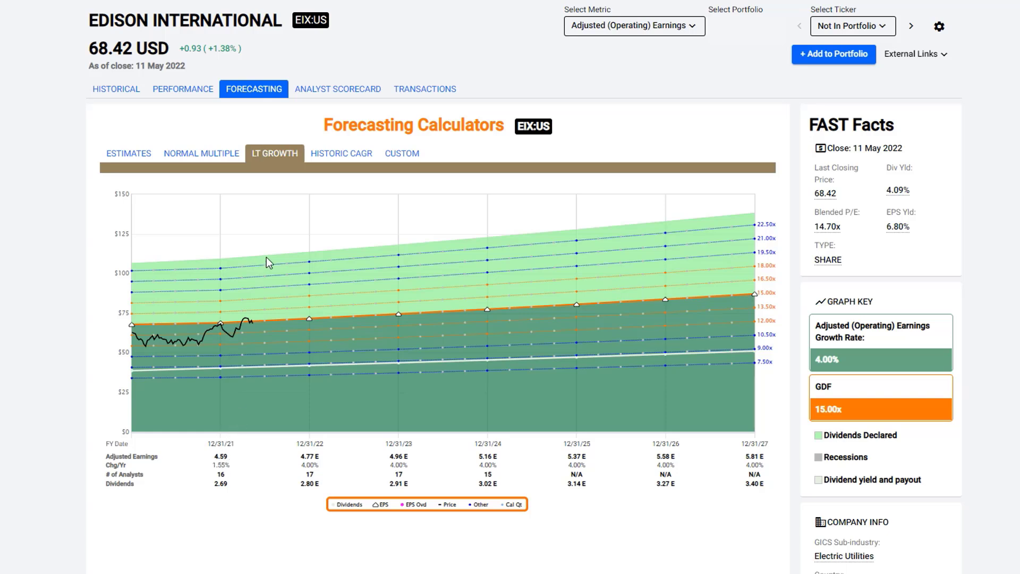
Step: Show the External Links list of outside research sites for EIX, including Yahoo Estimates
click(914, 55)
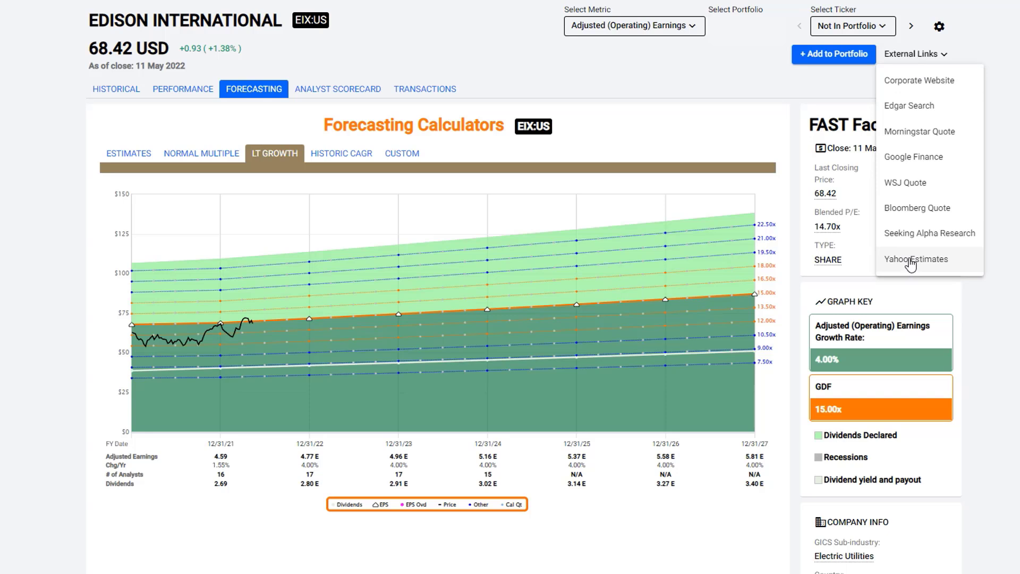
click(922, 53)
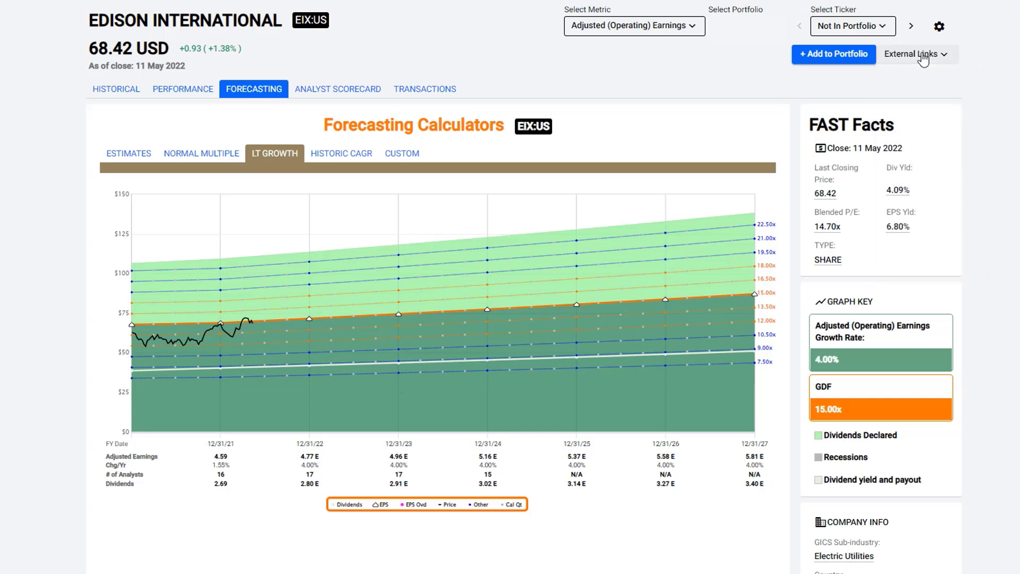
click(918, 54)
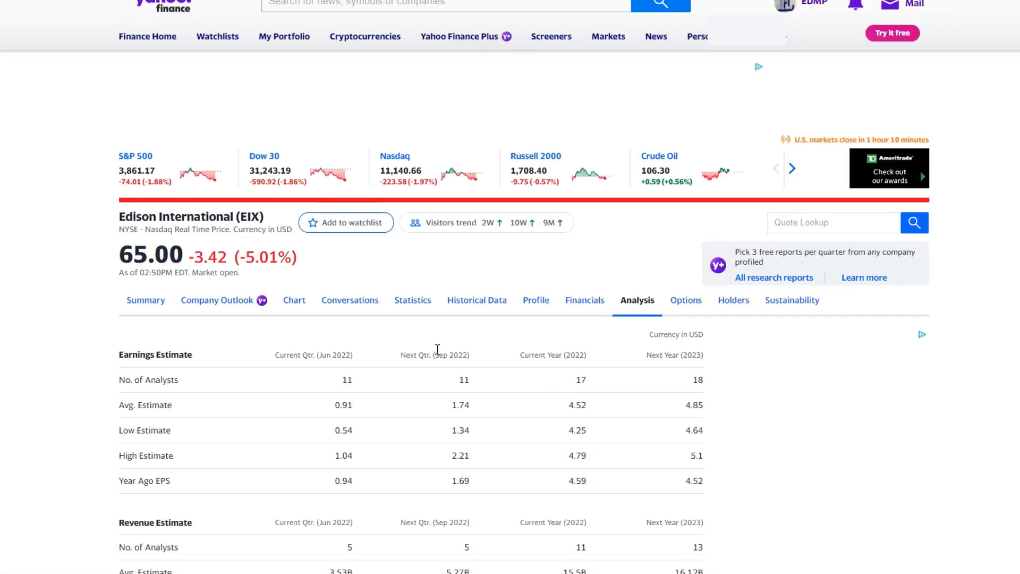
Step: Set EIX's forecast to analyst estimates and review Yahoo Finance's EIX analyst estimates
scroll(336, 286, down, 3)
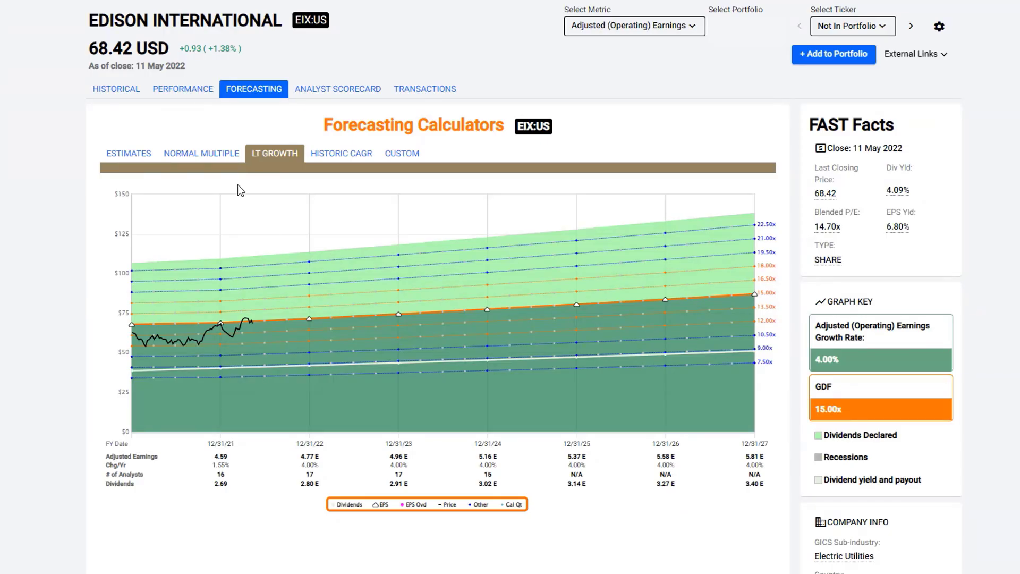
click(129, 153)
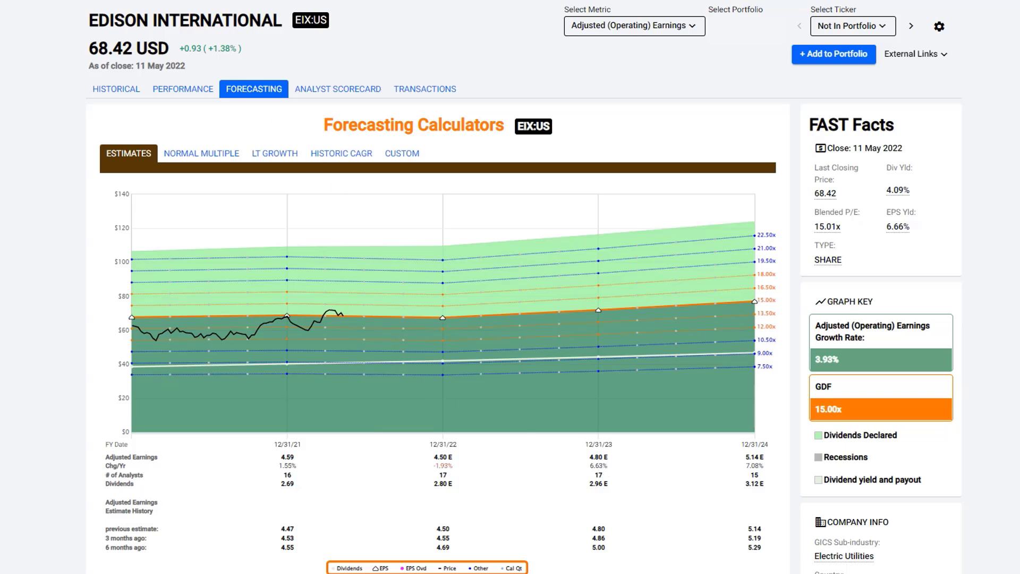
key(ctrl+Tab)
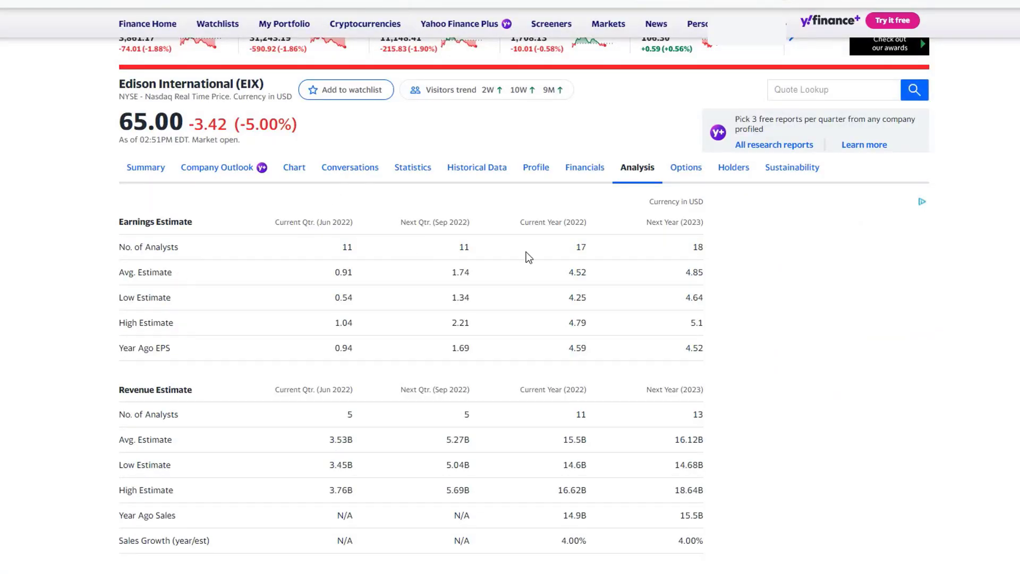
scroll(282, 202, down, 3)
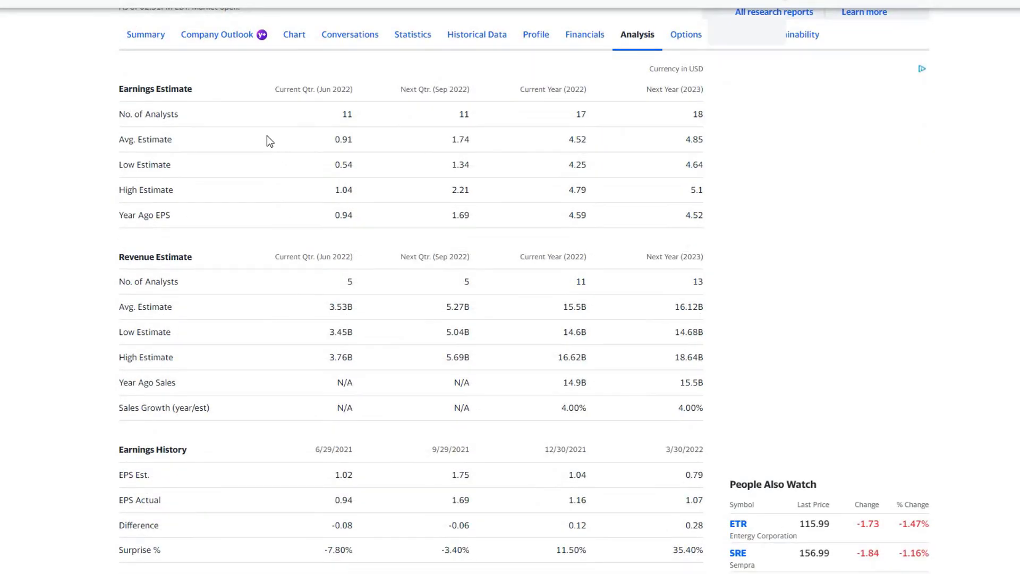
scroll(251, 140, down, 12)
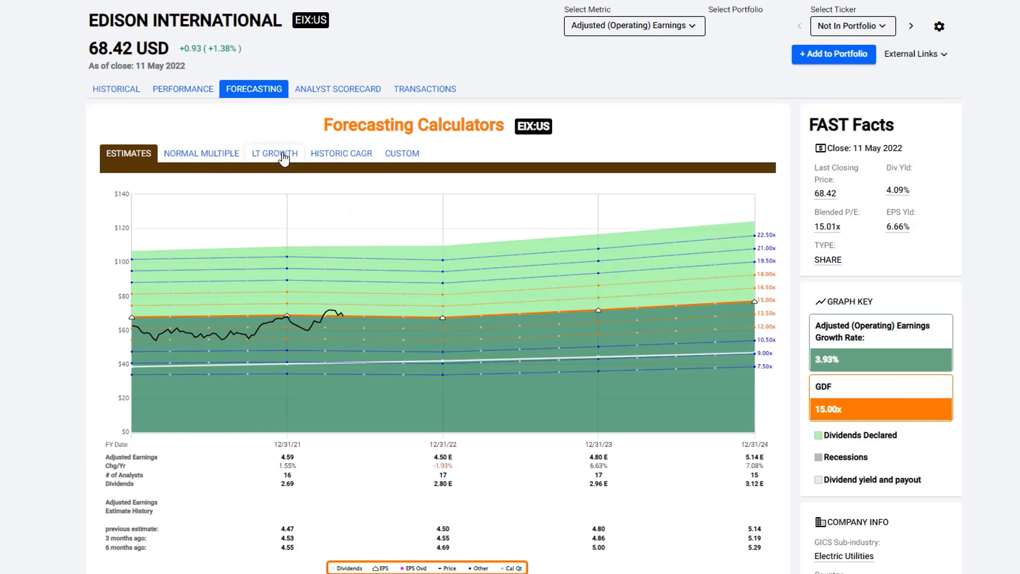
Step: Show EIX's LT Growth forecast at 4.00% growth, 15.00x GDF and 14.70x blended P/E
click(282, 154)
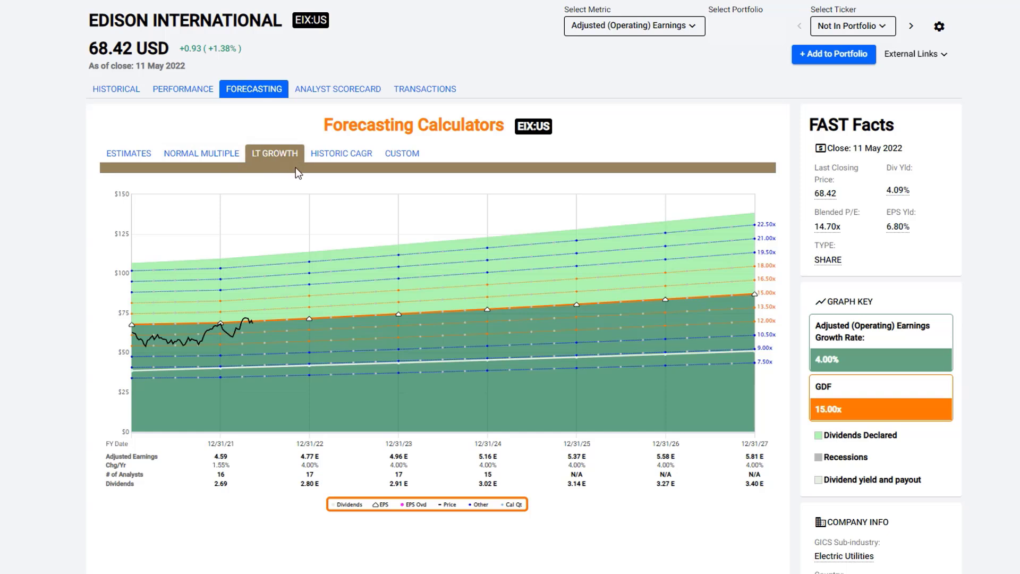
Step: Base EIX's forecast on the 2.94% 5-year historic CAGR, reaching 5.46 earnings by 2027
click(341, 157)
scroll(263, 225, down, 2)
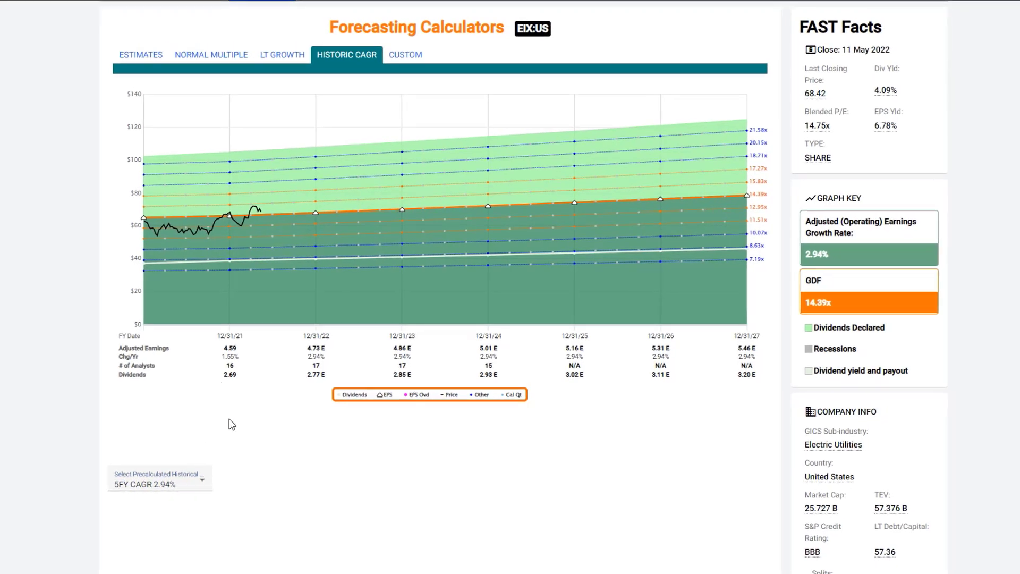
scroll(232, 425, up, 1)
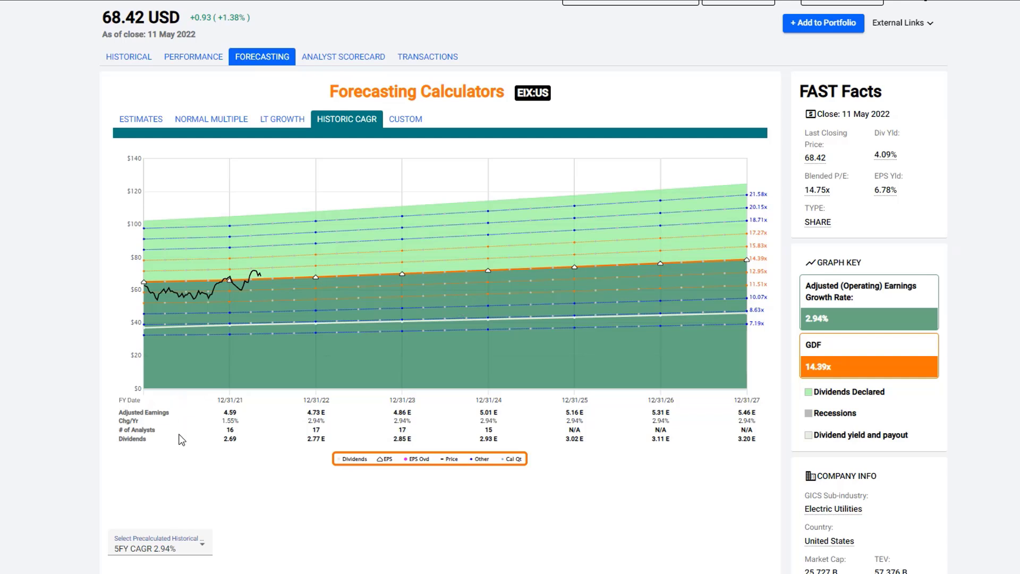
Step: Draw a custom EIX forecast at 4.9% growth and commit the edited 2022 estimate
click(402, 122)
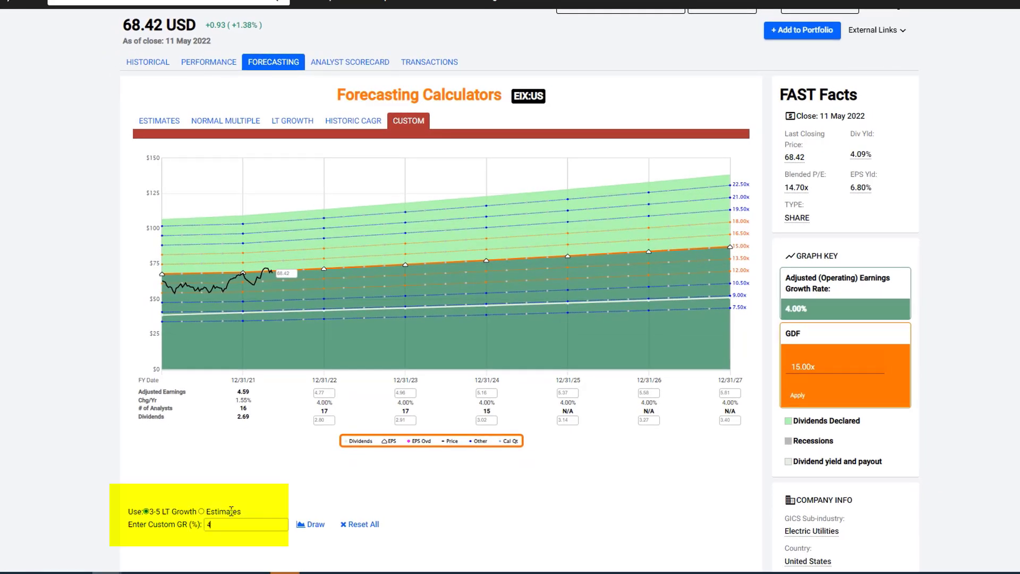
text(.9)
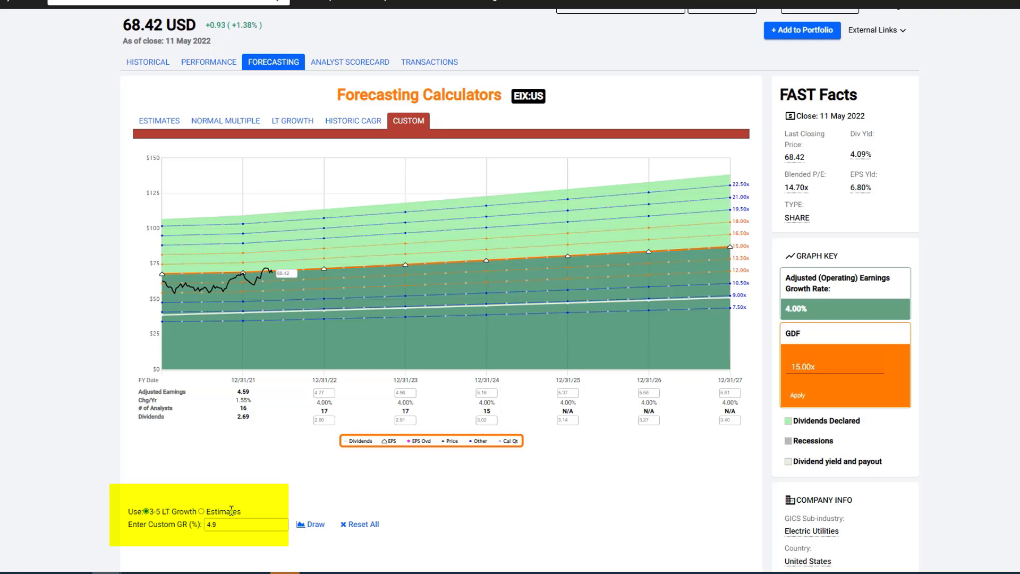
click(318, 526)
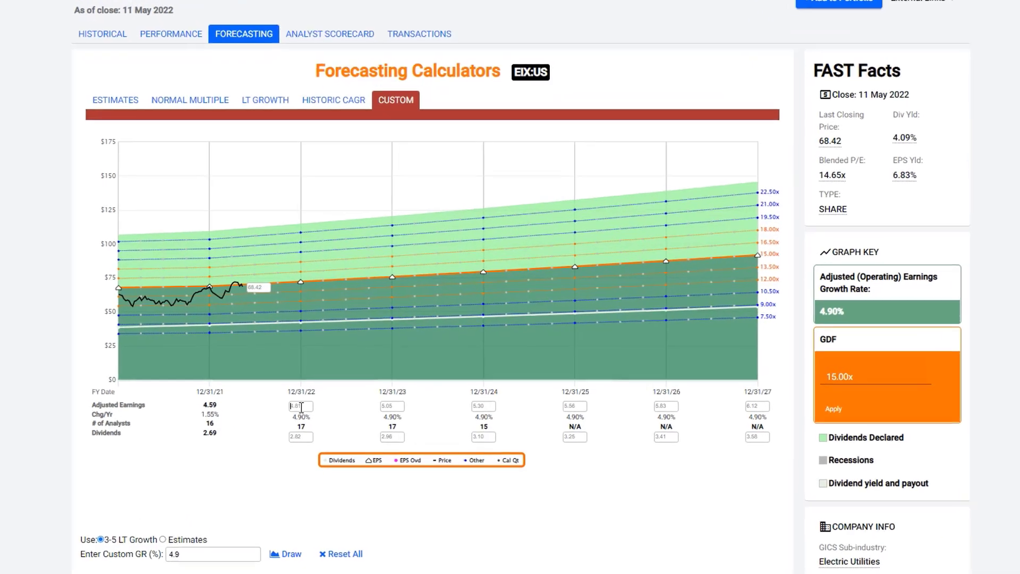
key(Return)
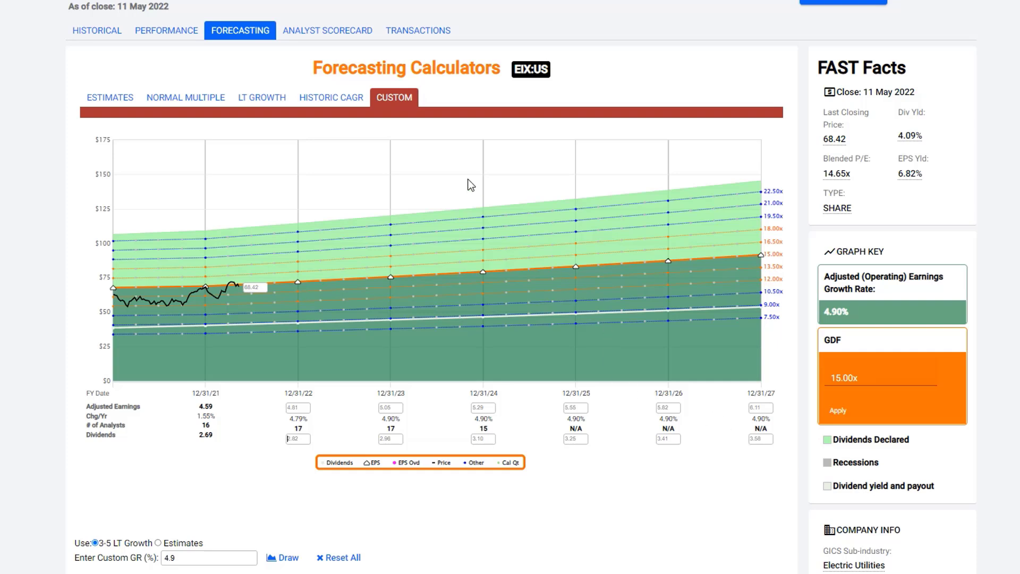
Step: Open ICON Plc (ICLR) from the query table, showing 19.94% earnings growth and 22.82x normal P/E
click(92, 33)
scroll(731, 118, up, 1)
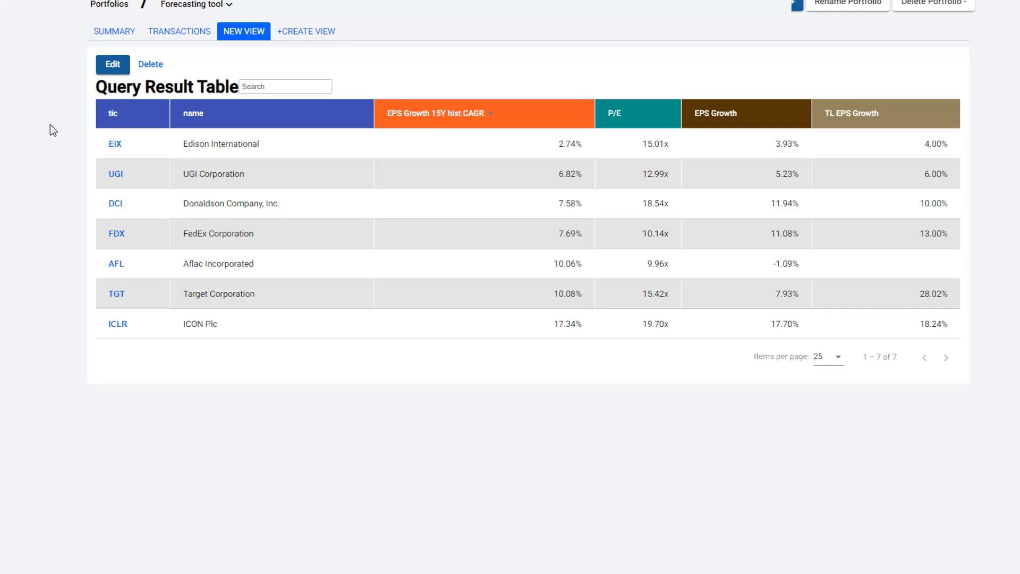
click(118, 325)
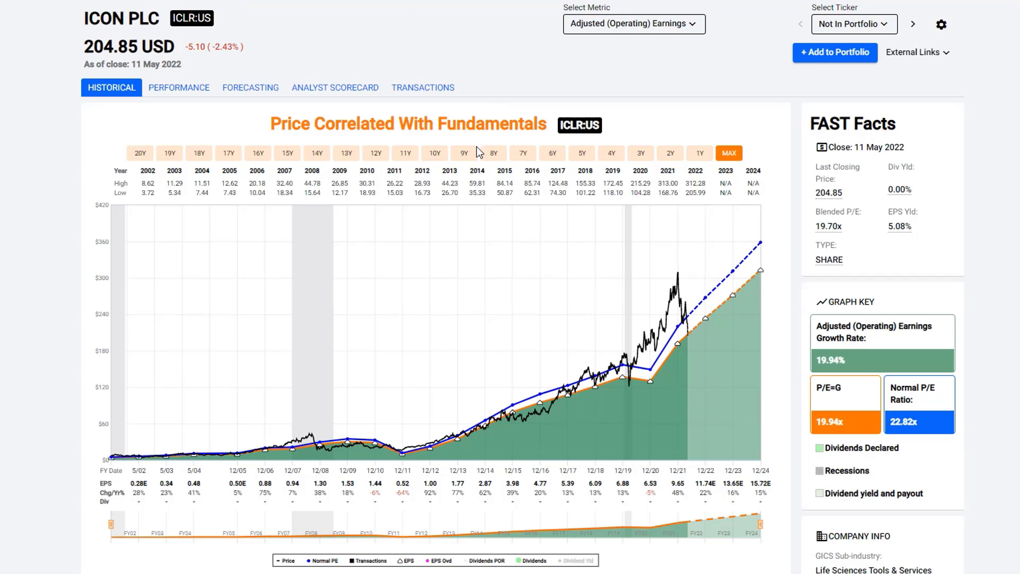
Step: Limit ICLR's historical chart to 8 years (2017–2024), giving 16.08% earnings growth and 24.23x normal P/E
drag(848, 361, 814, 362)
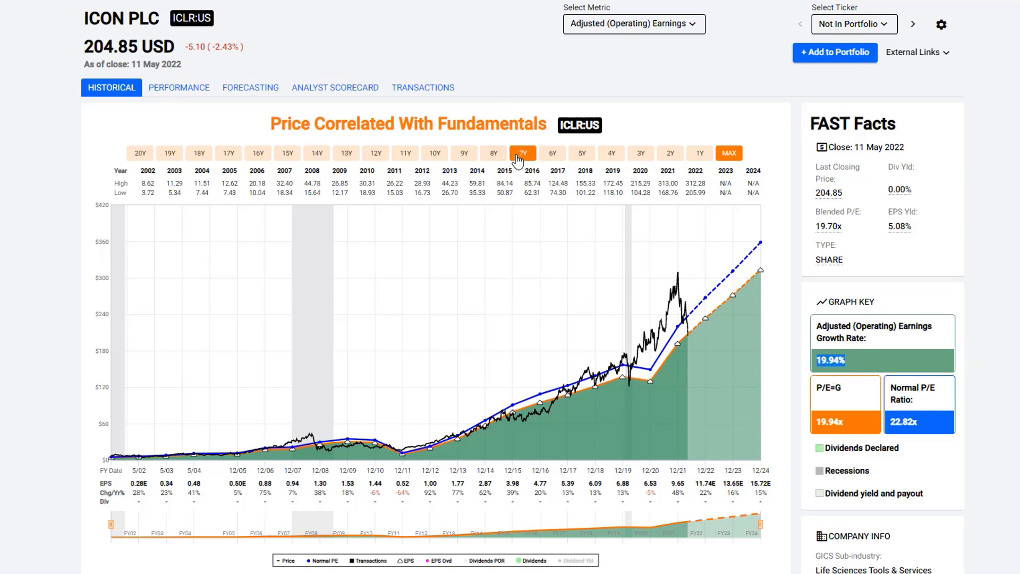
click(498, 159)
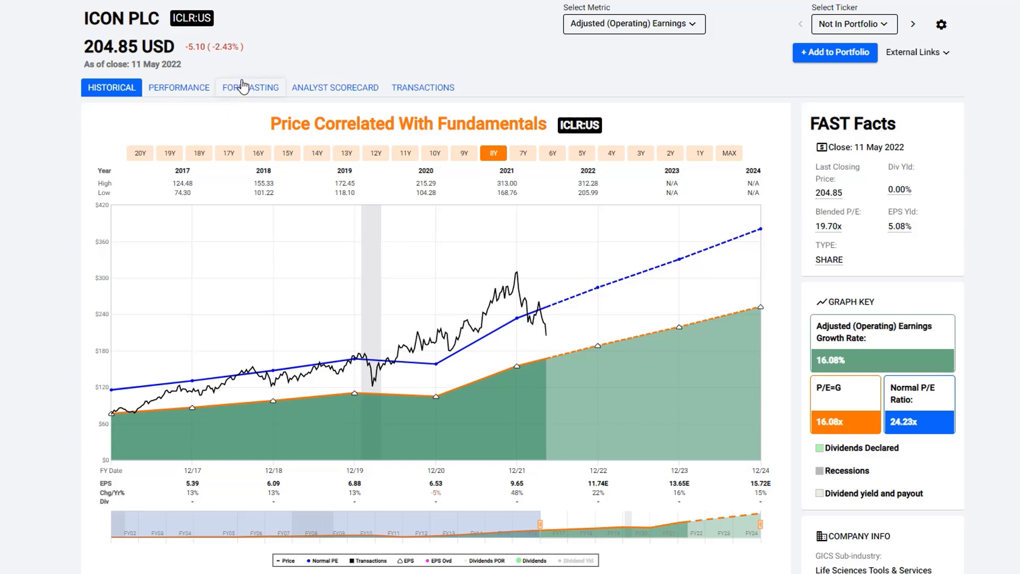
Step: Show ICLR's estimates-based forecast and read its 17.70% growth and 17.70x P/E=G data points
click(242, 94)
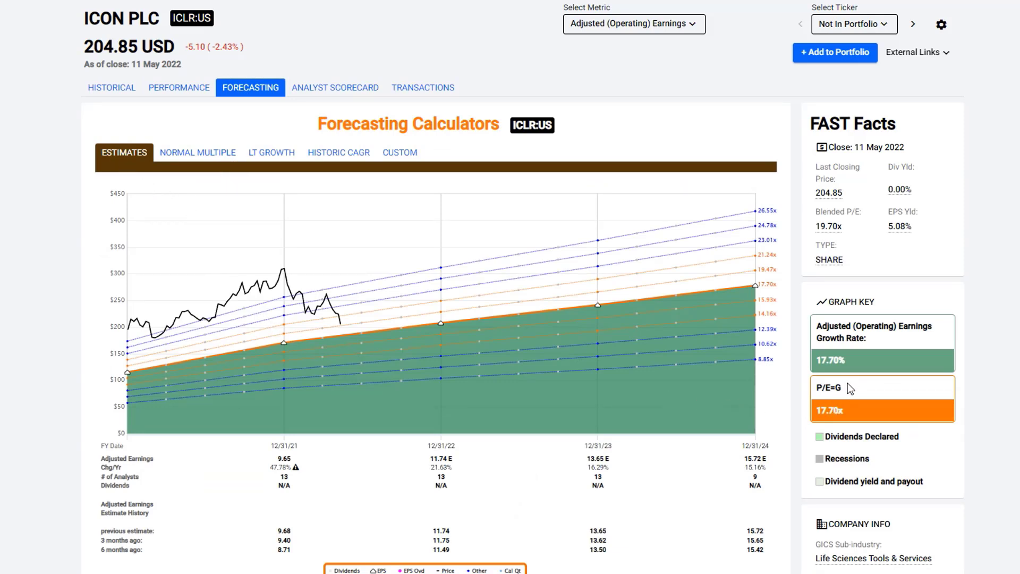
drag(847, 383, 814, 391)
click(862, 394)
mouse_move(442, 324)
mouse_move(338, 327)
Step: View ICLR's 24.23x normal-multiple forecast, then go back to its 8-year historical chart
click(201, 159)
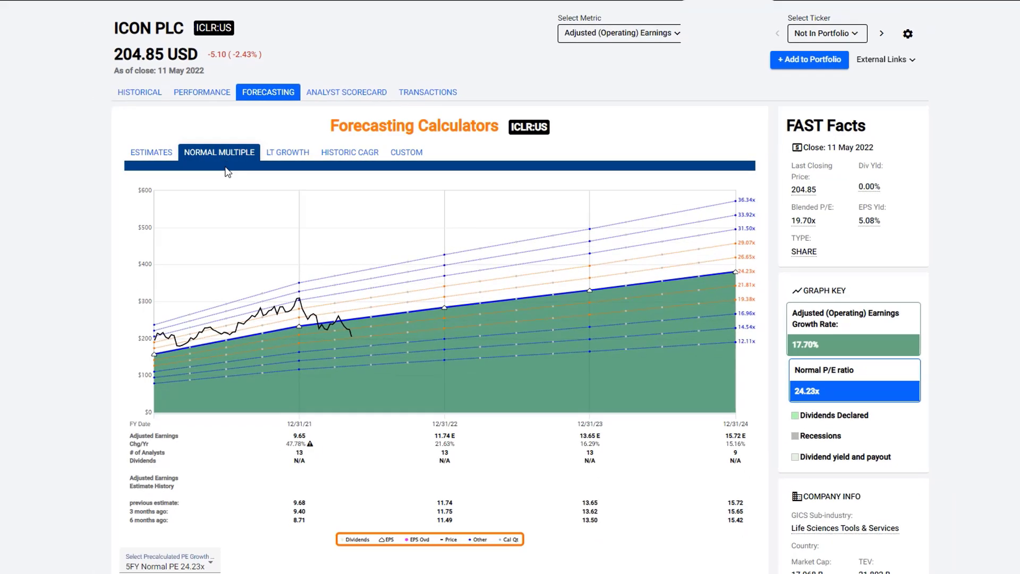
scroll(225, 388, down, 1)
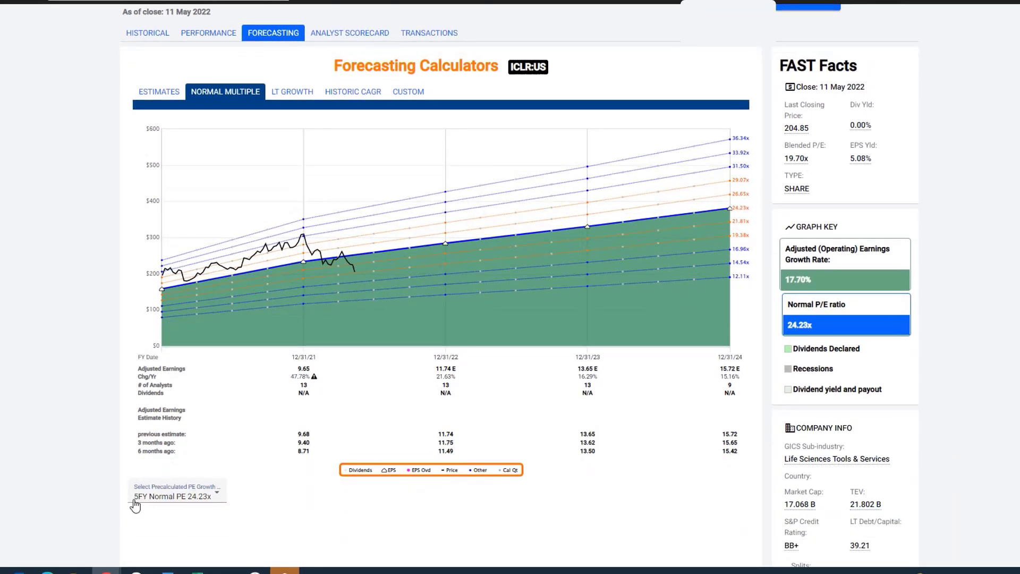
scroll(224, 376, up, 1)
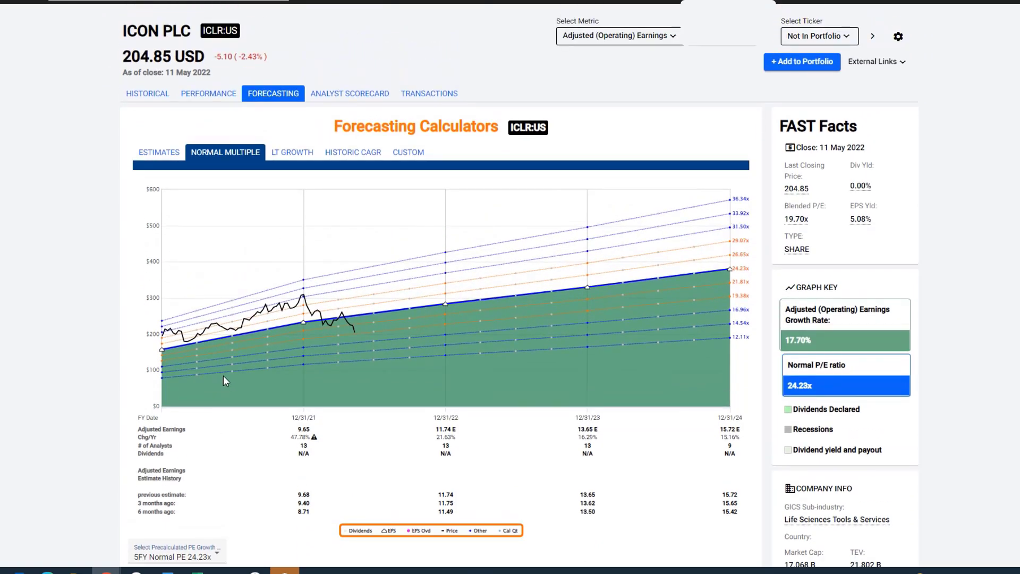
click(148, 96)
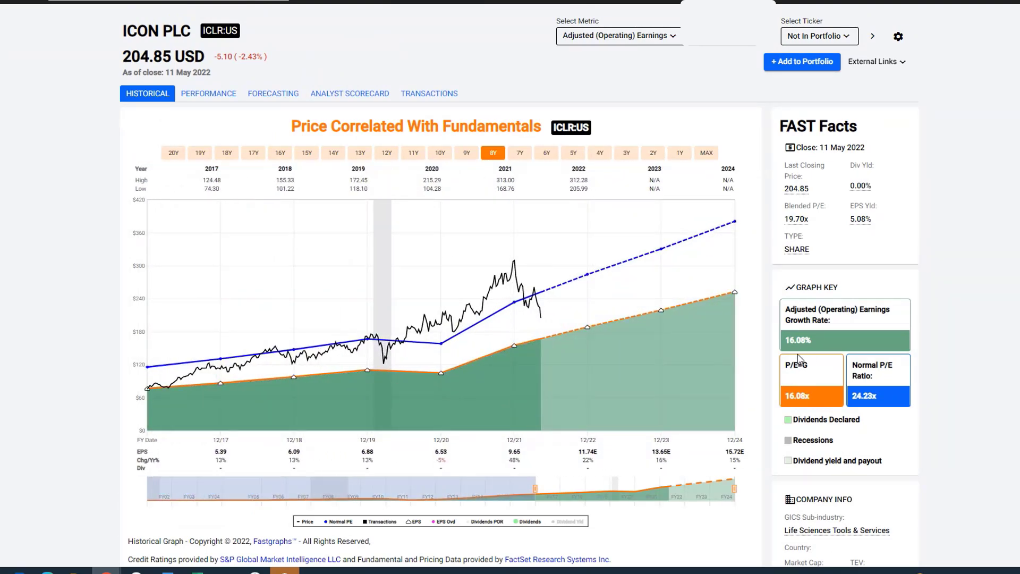
Step: Reset ICLR to full history, then narrow it to 6 years (2017–2022) showing 16.20% growth
click(705, 153)
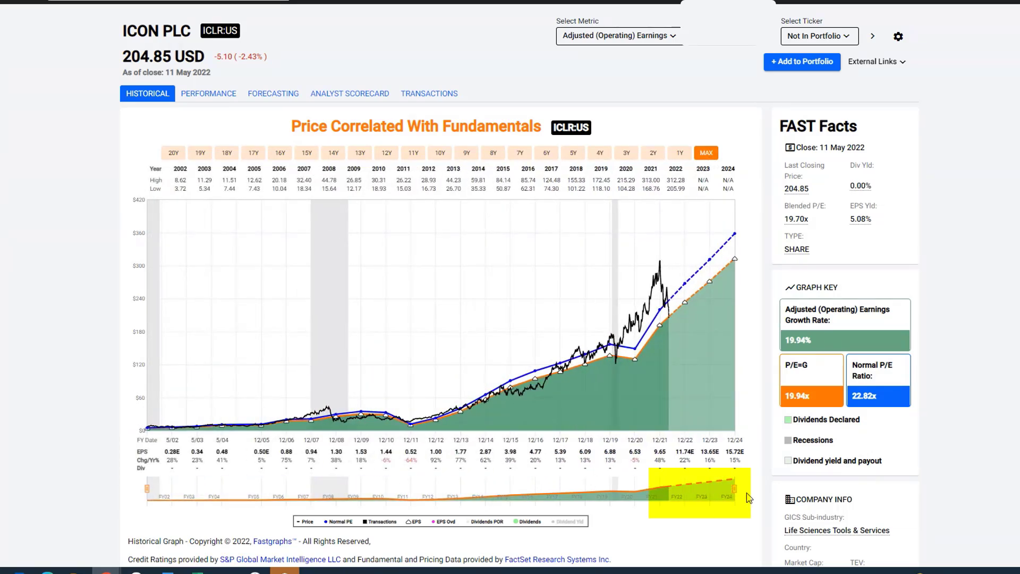
drag(732, 489, 658, 489)
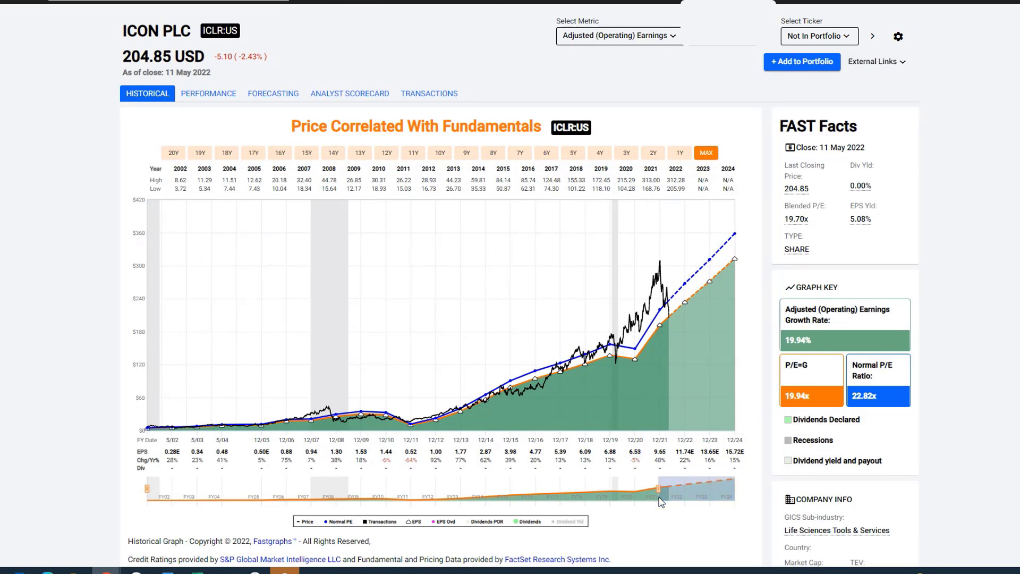
click(573, 155)
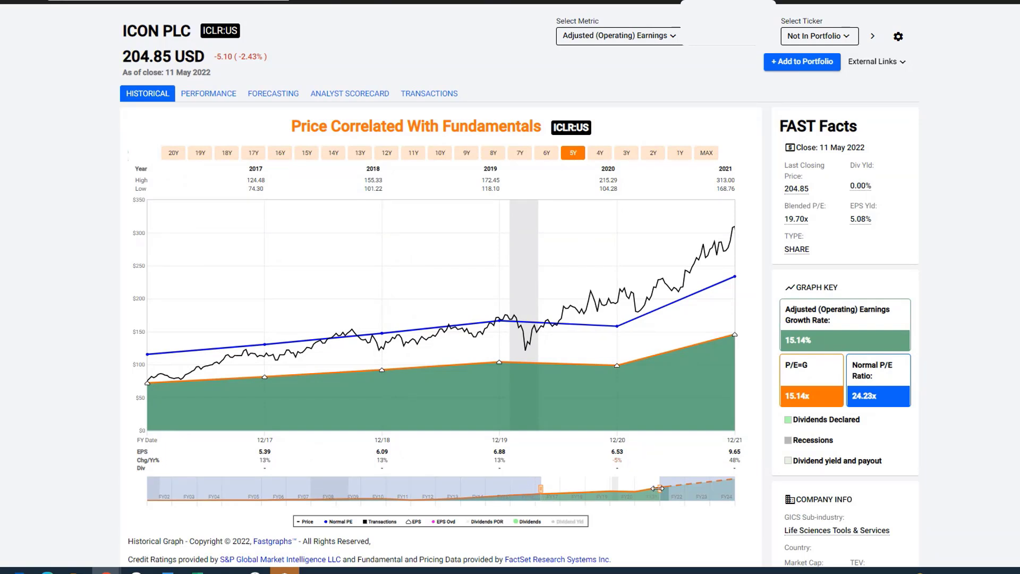
drag(659, 487, 684, 488)
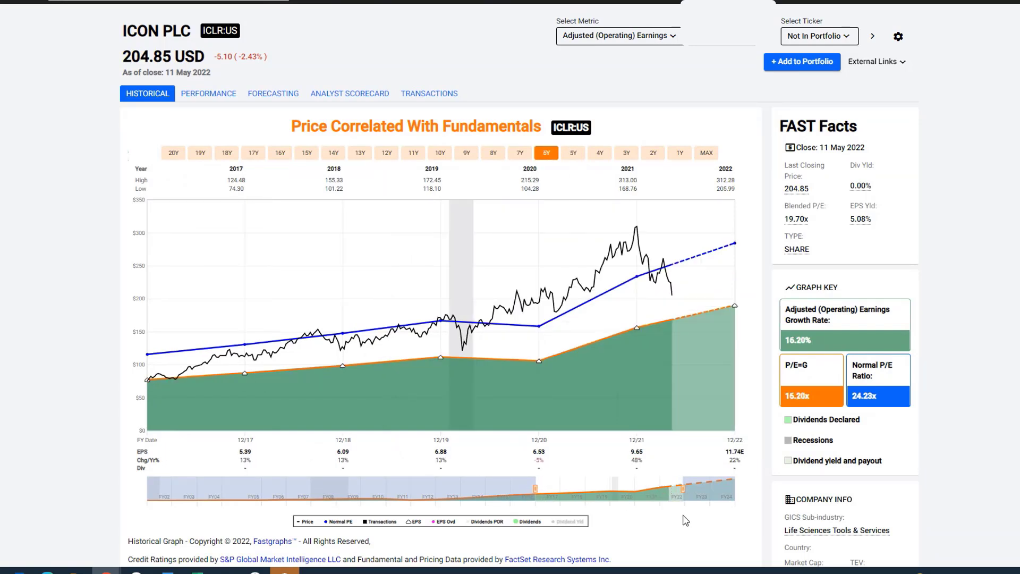
Step: Compare ICLR's historical chart with its estimates forecast: 17.70% growth and 15.72 earnings for 2024
click(270, 93)
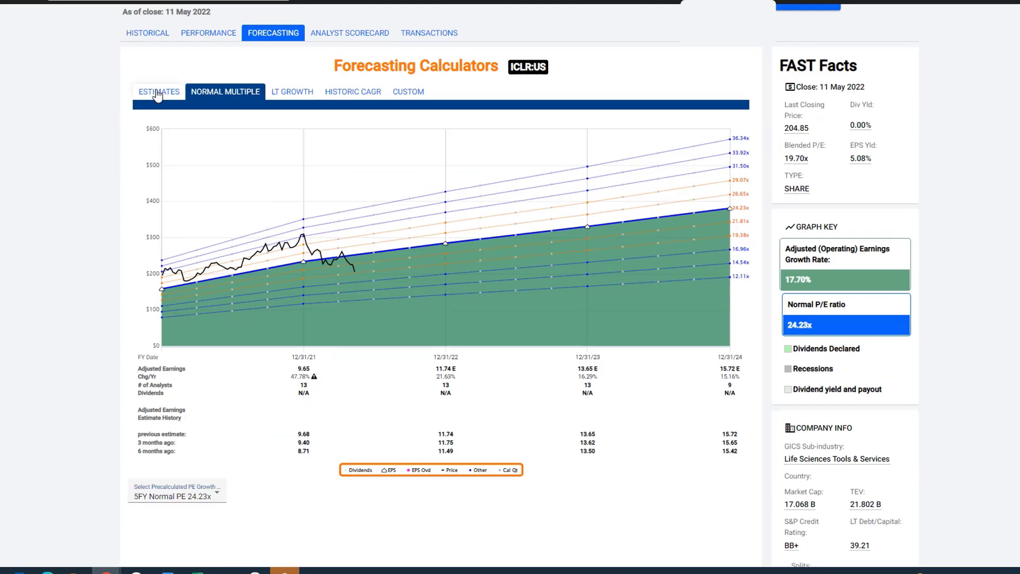
click(143, 35)
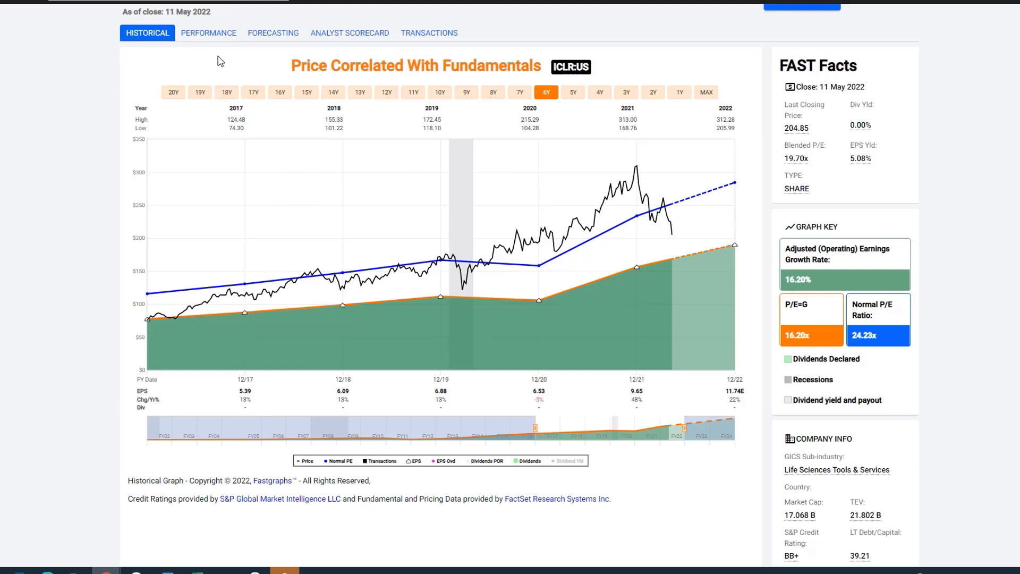
scroll(163, 131, up, 1)
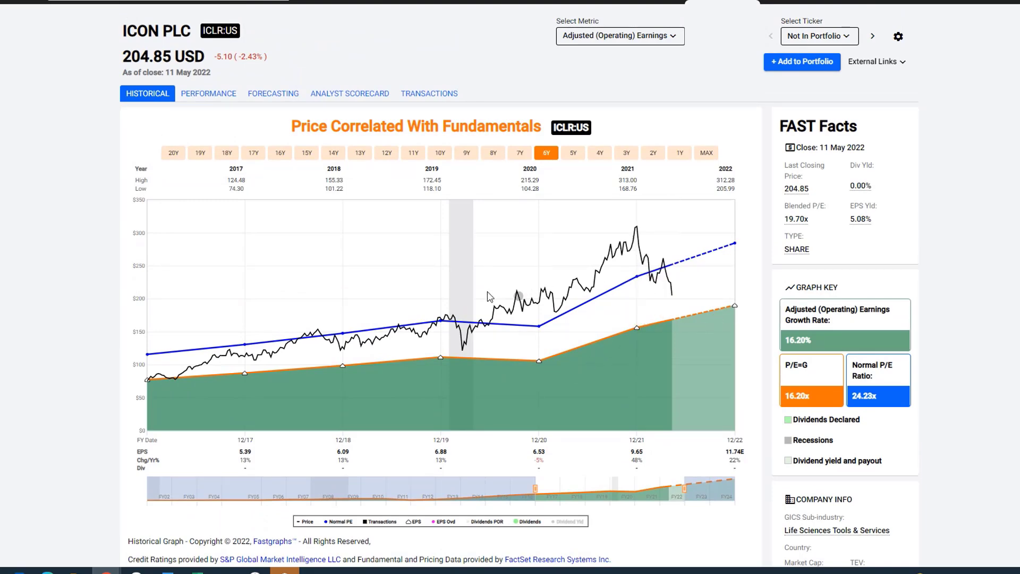
click(264, 100)
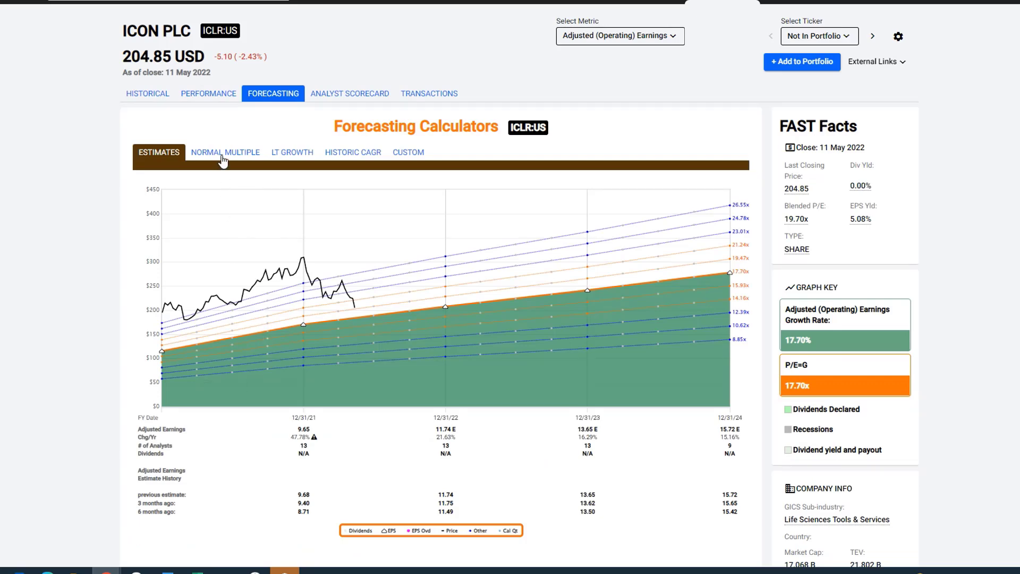
Step: Value ICLR's forecast at the 12FY Normal PE of 22.53x, then return to the estimates forecast
click(221, 154)
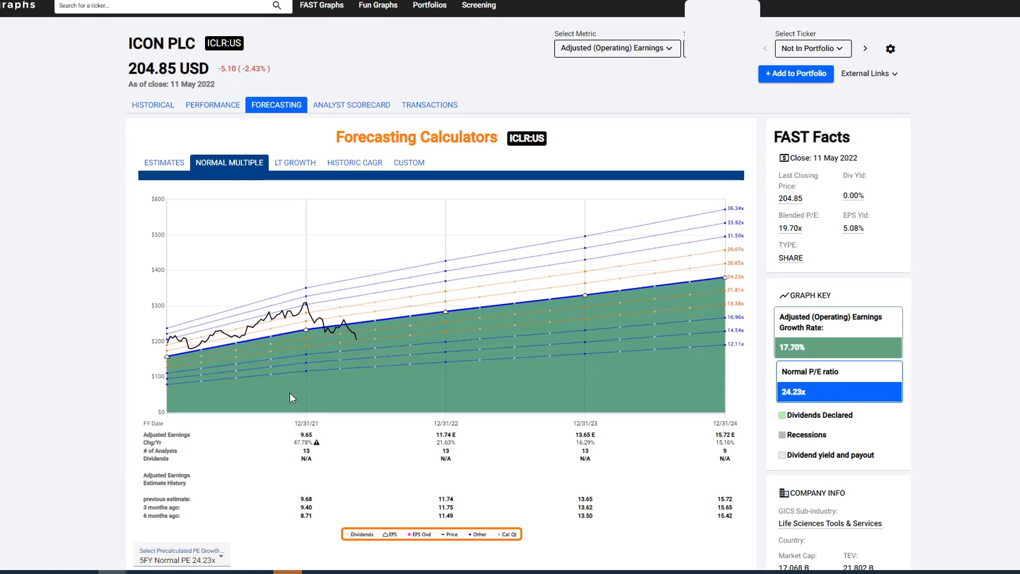
click(220, 558)
drag(247, 523, 252, 484)
scroll(252, 478, down, 2)
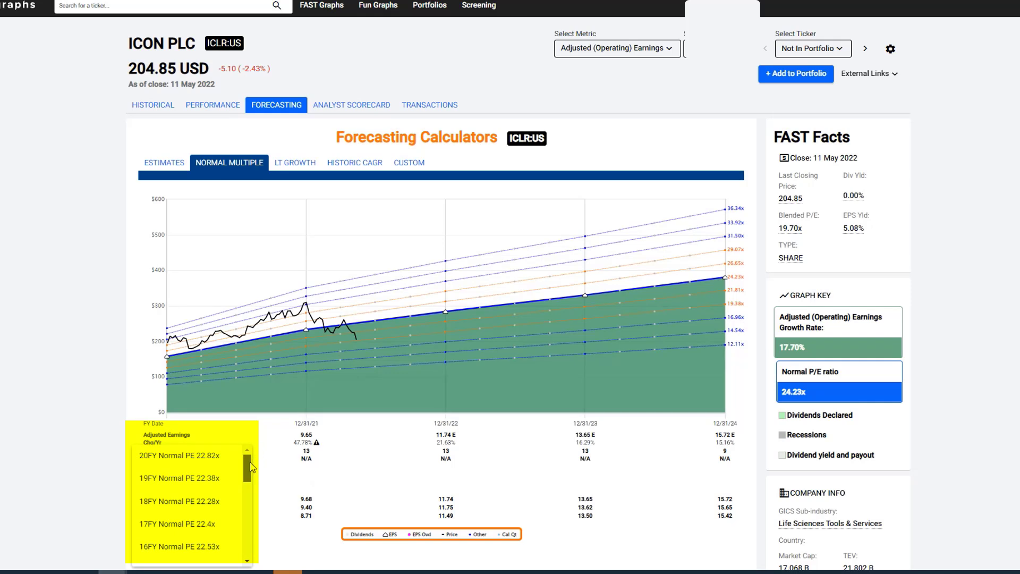
scroll(239, 510, down, 3)
scroll(236, 517, down, 3)
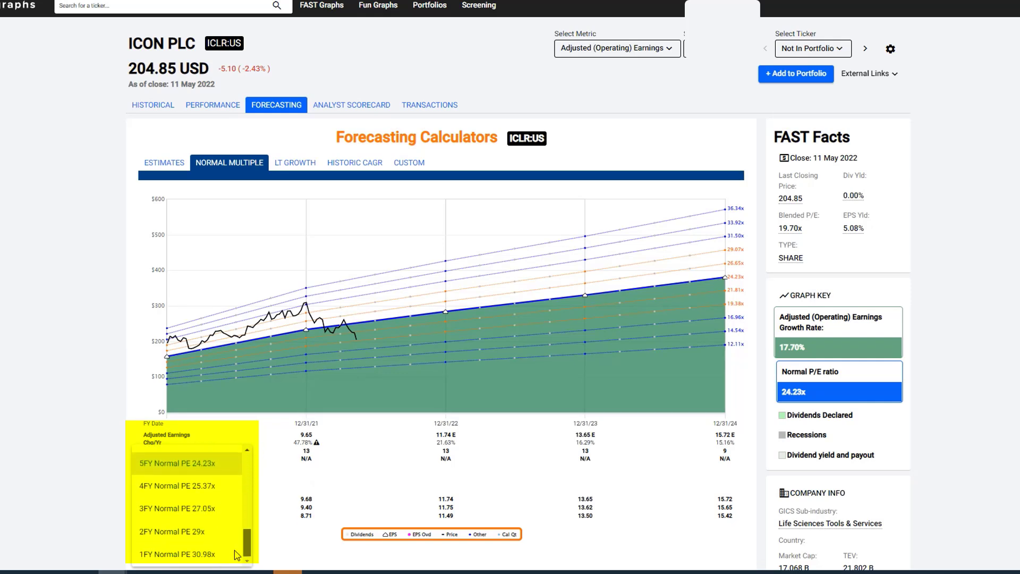
scroll(237, 541, up, 2)
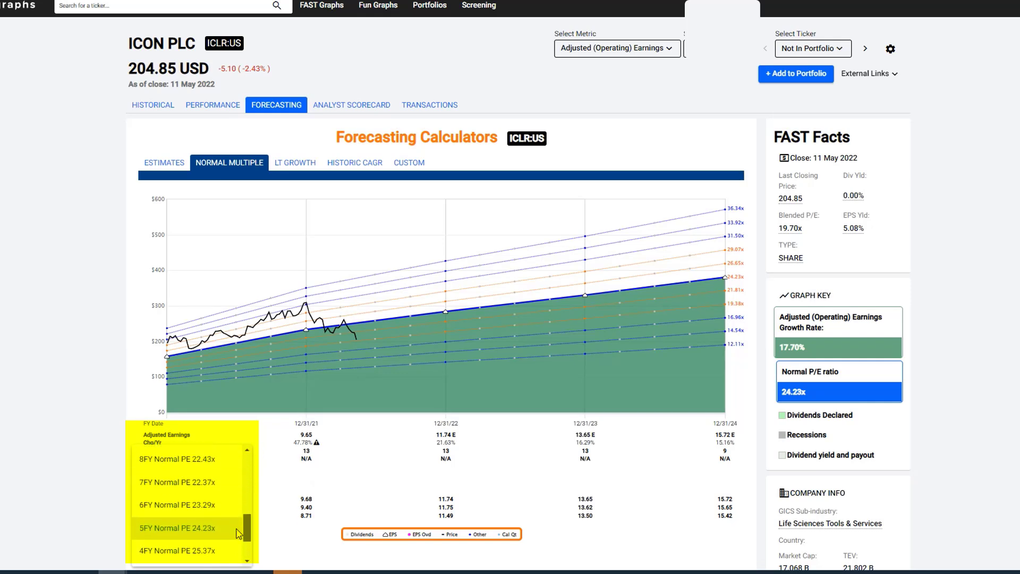
scroll(238, 531, up, 3)
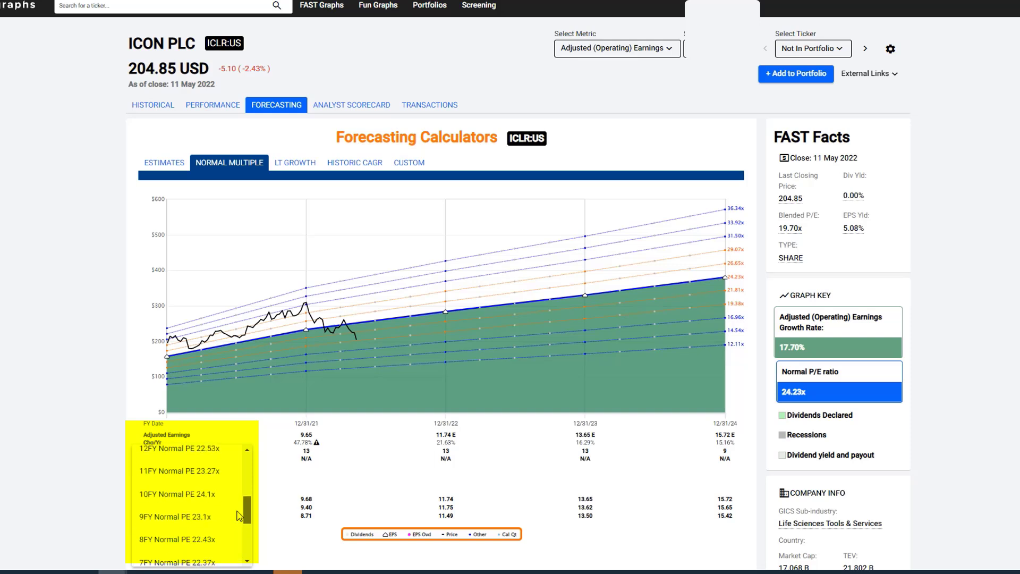
click(195, 451)
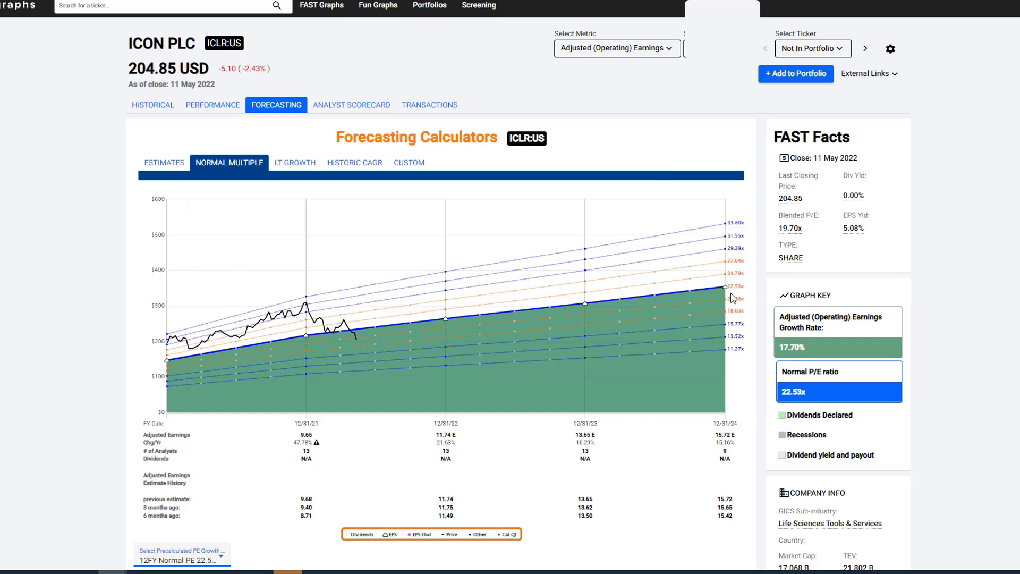
mouse_move(728, 292)
click(146, 171)
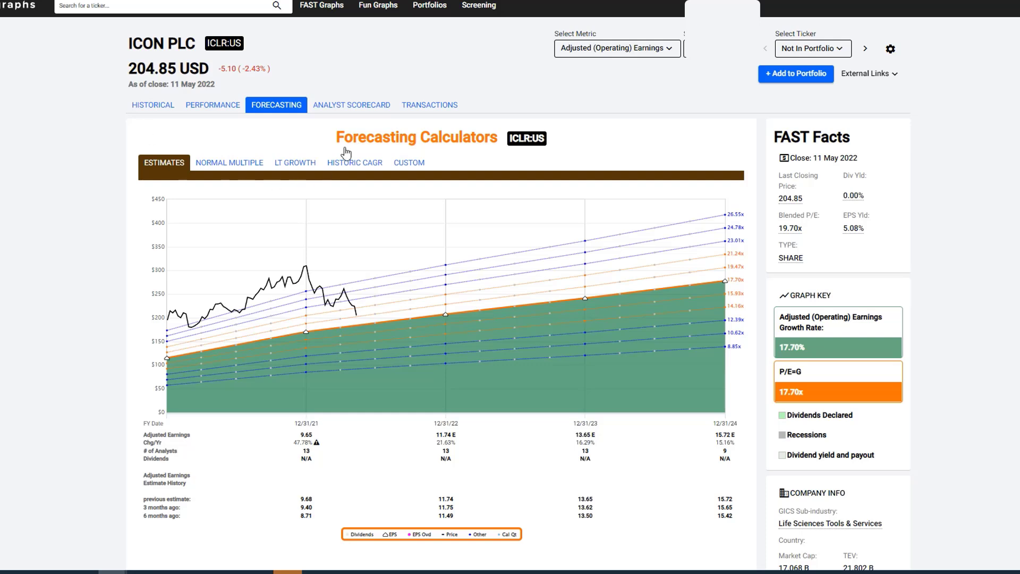
Step: Review ICLR's analyst scorecard, then return to the estimates forecast with a 2024 estimate of 15.72
click(355, 111)
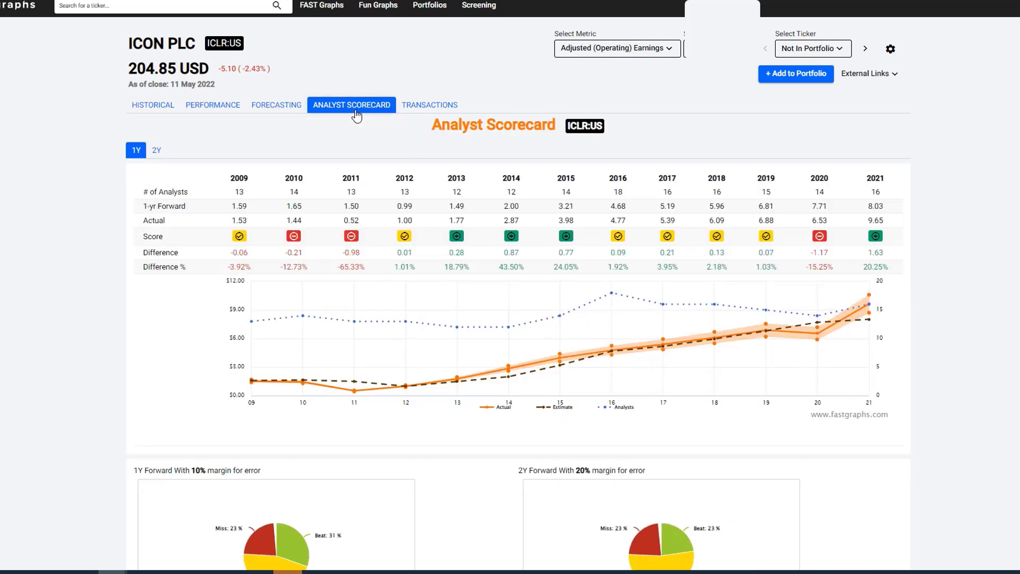
scroll(367, 338, down, 2)
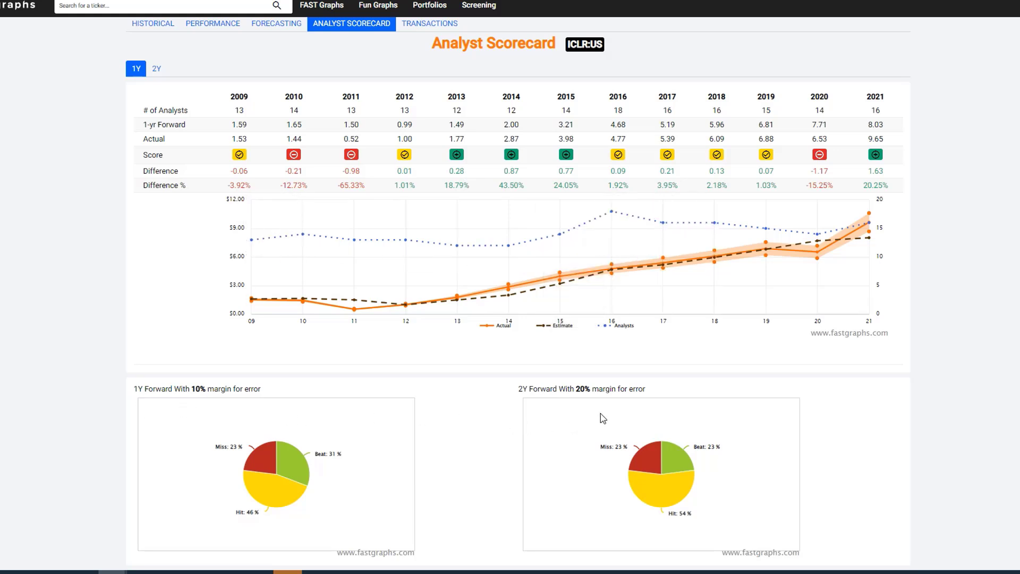
scroll(122, 110, up, 2)
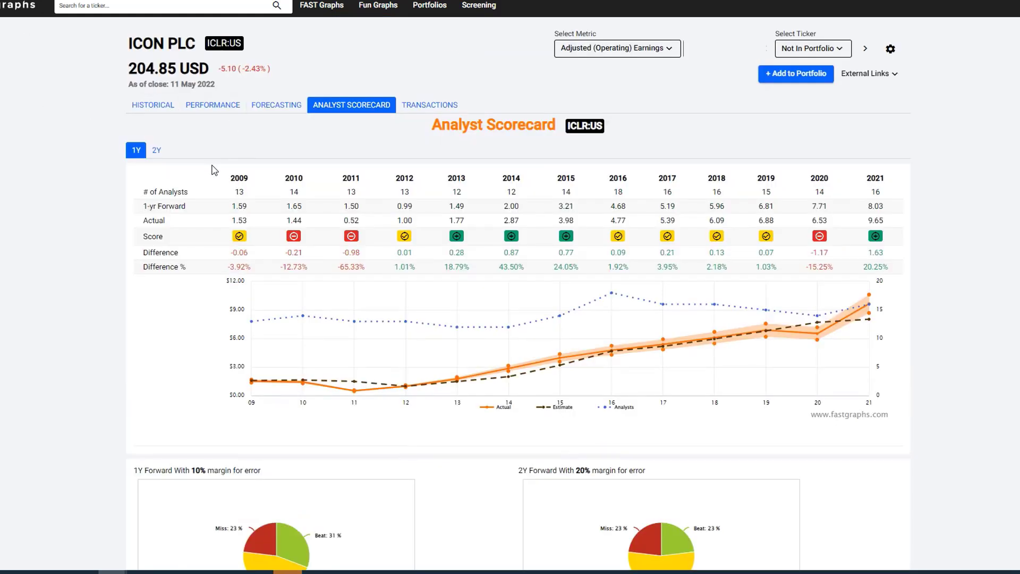
click(277, 113)
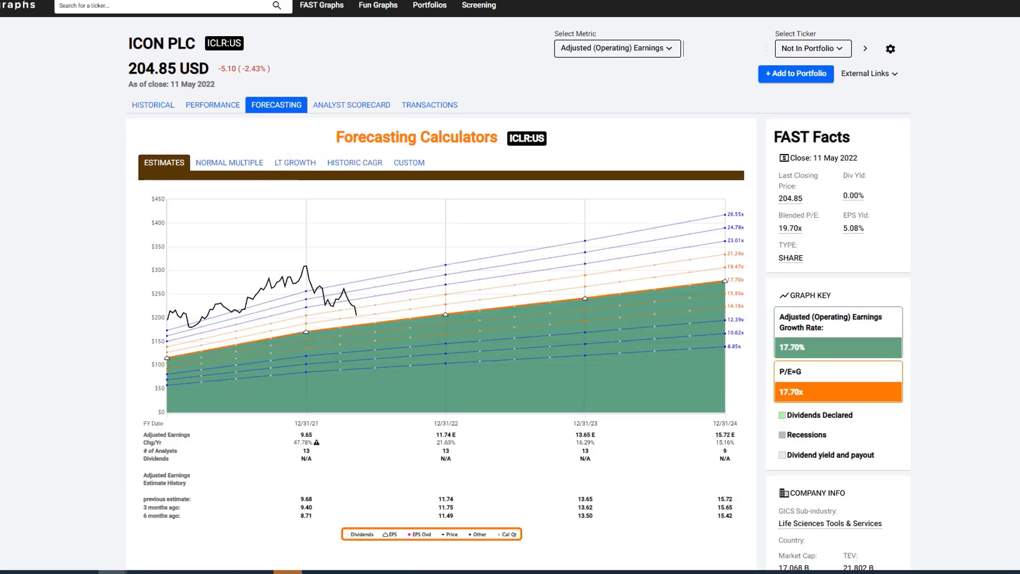
Step: Open UGI Corp from the portfolio table and show its 19.29x normal-multiple forecast at 5.23% growth
click(101, 1)
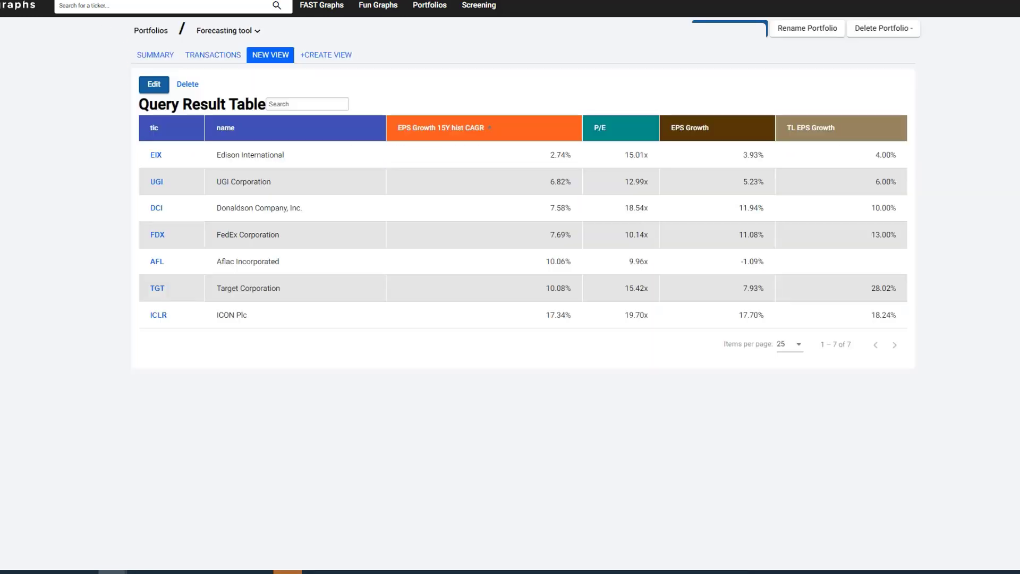
click(157, 183)
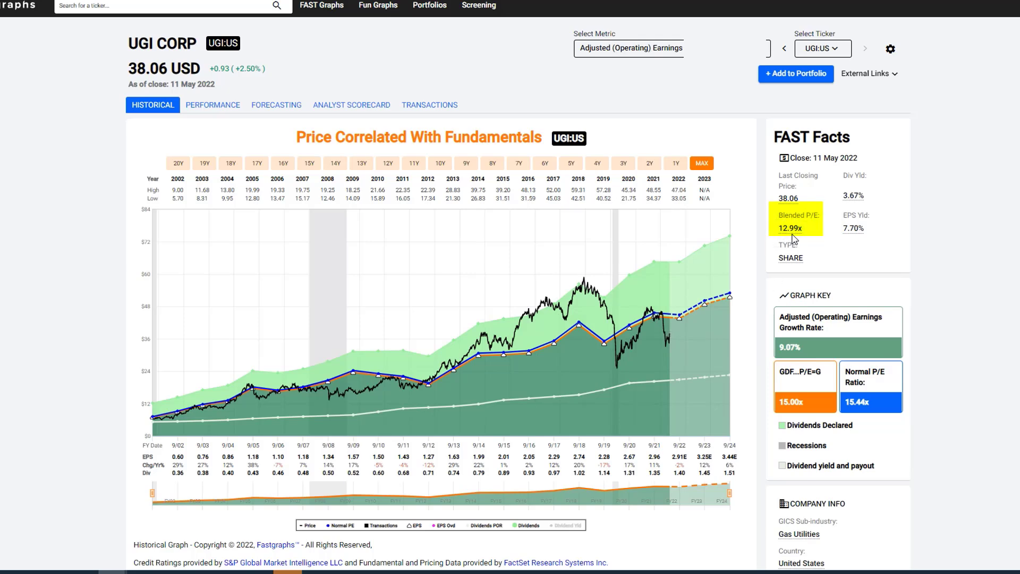
click(271, 108)
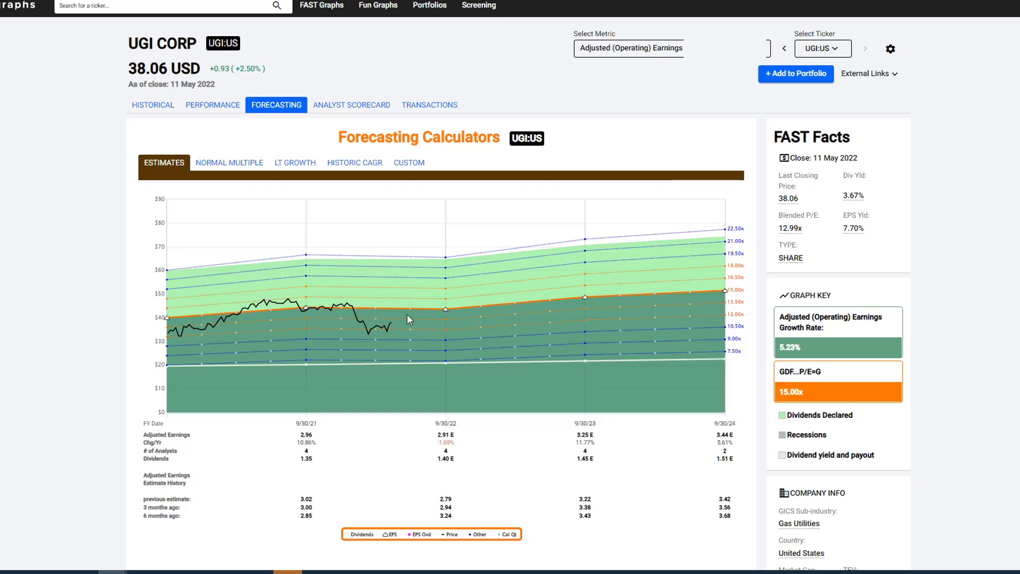
mouse_move(588, 297)
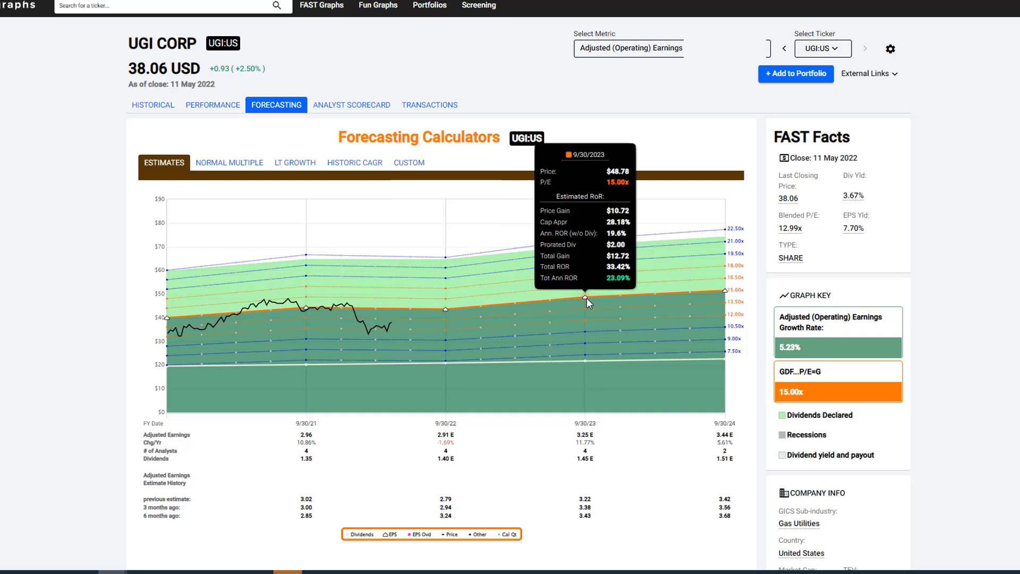
click(228, 168)
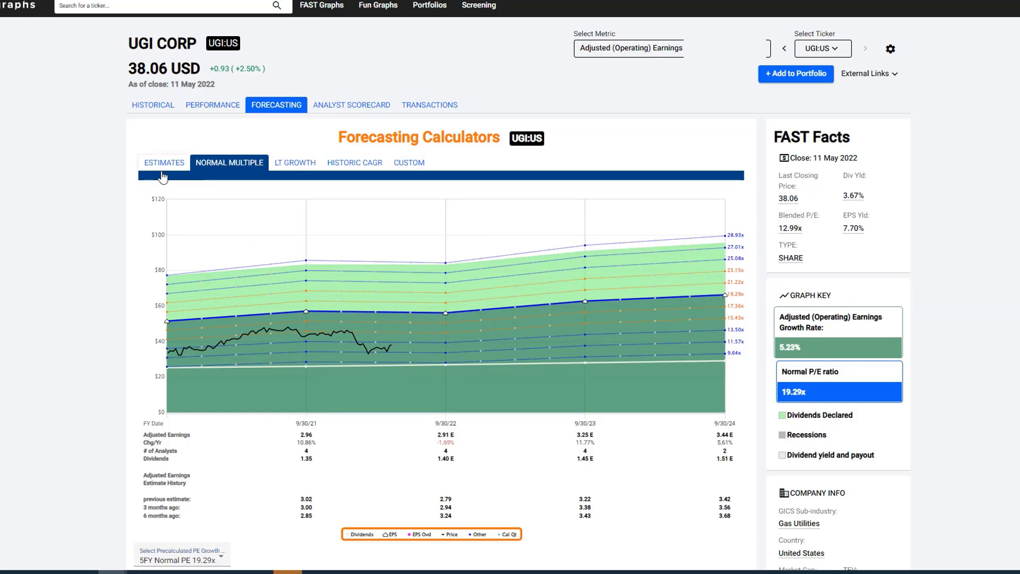
Step: Check UGI's 7-year history at 5.96% growth, then reopen its forecasting calculators
click(147, 110)
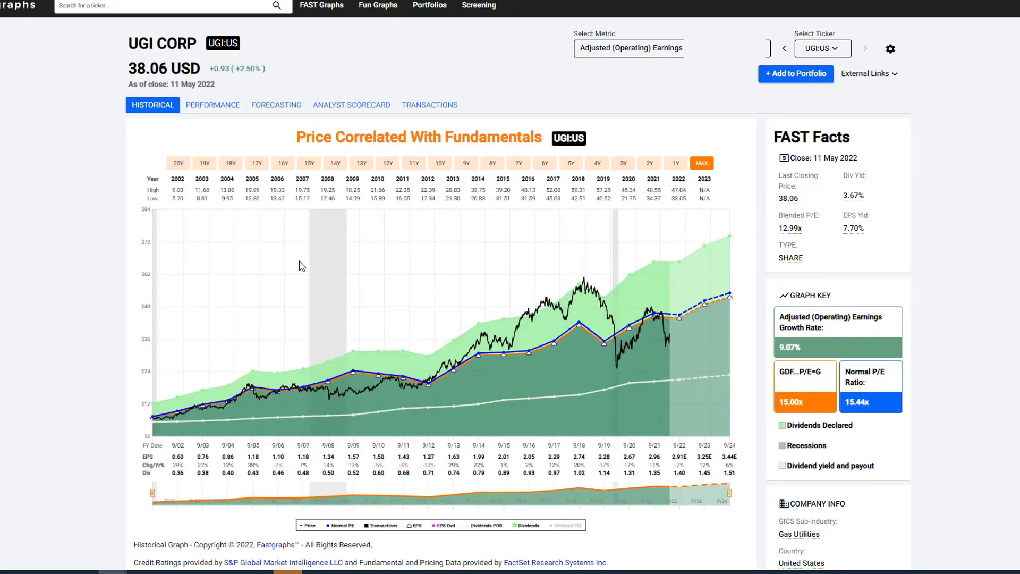
click(519, 171)
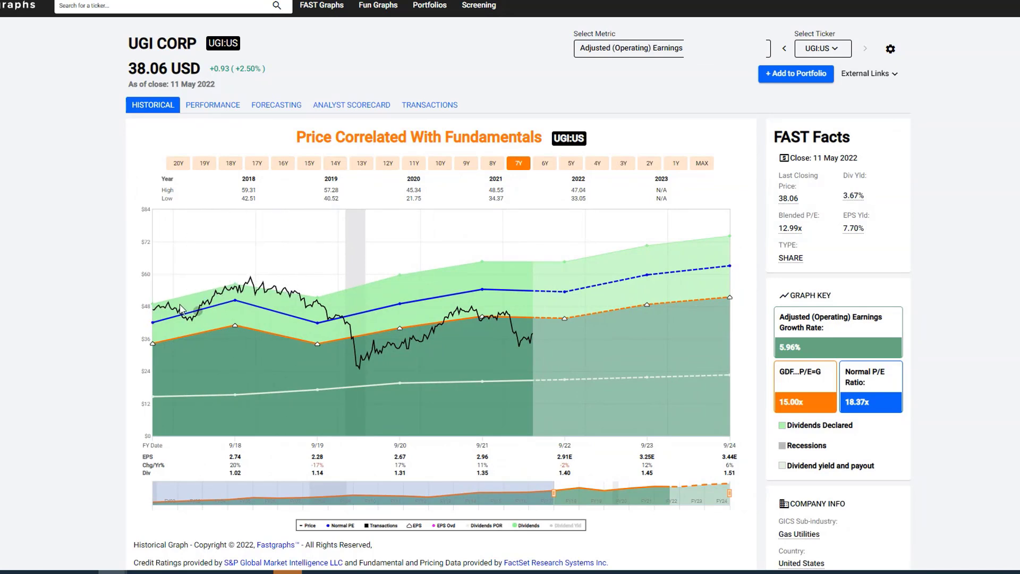
click(268, 107)
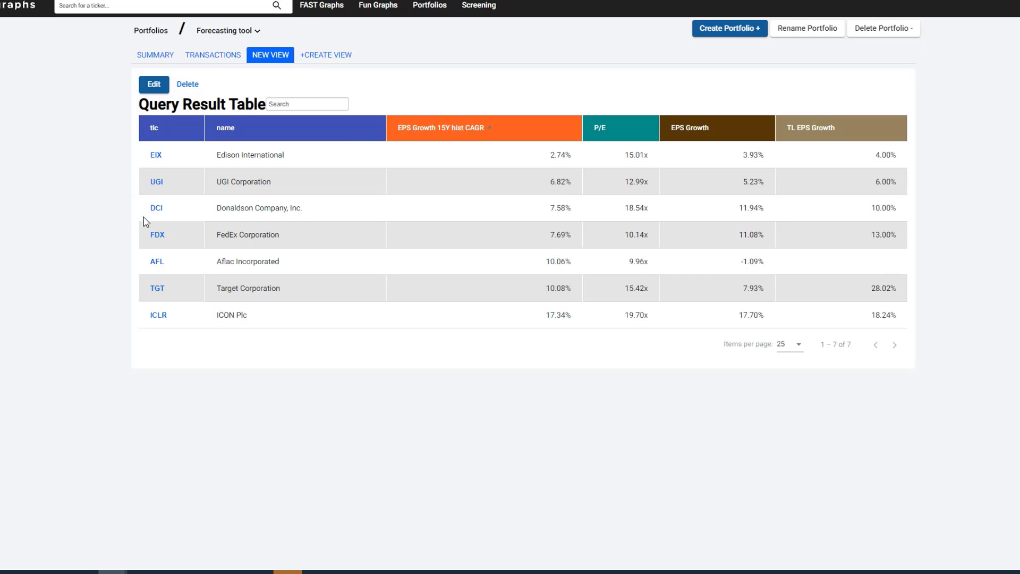
Step: Open Donaldson (DCI)'s full-history chart showing 8.90% earnings growth and a 22.40x normal P/E
click(157, 210)
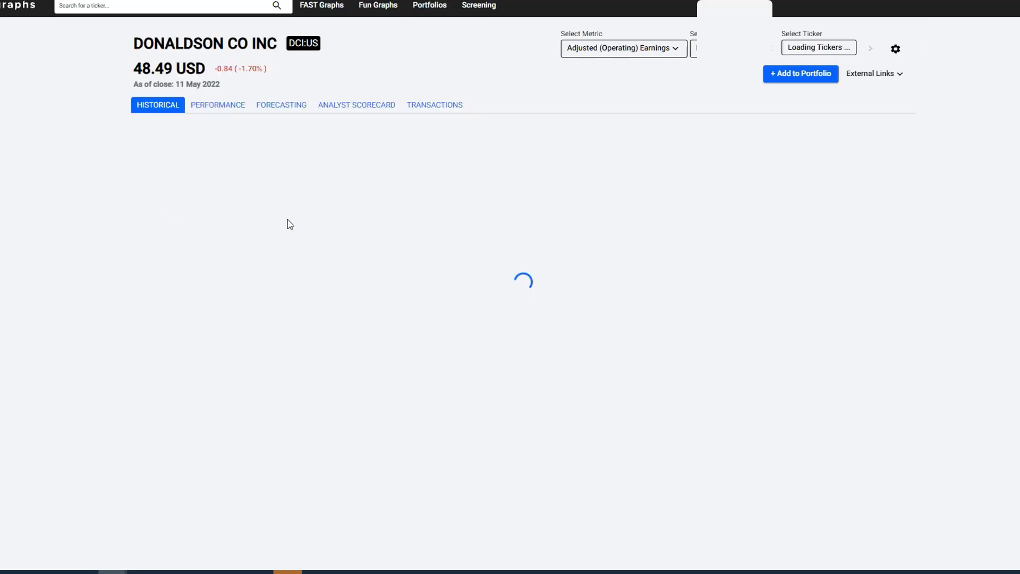
scroll(403, 319, down, 2)
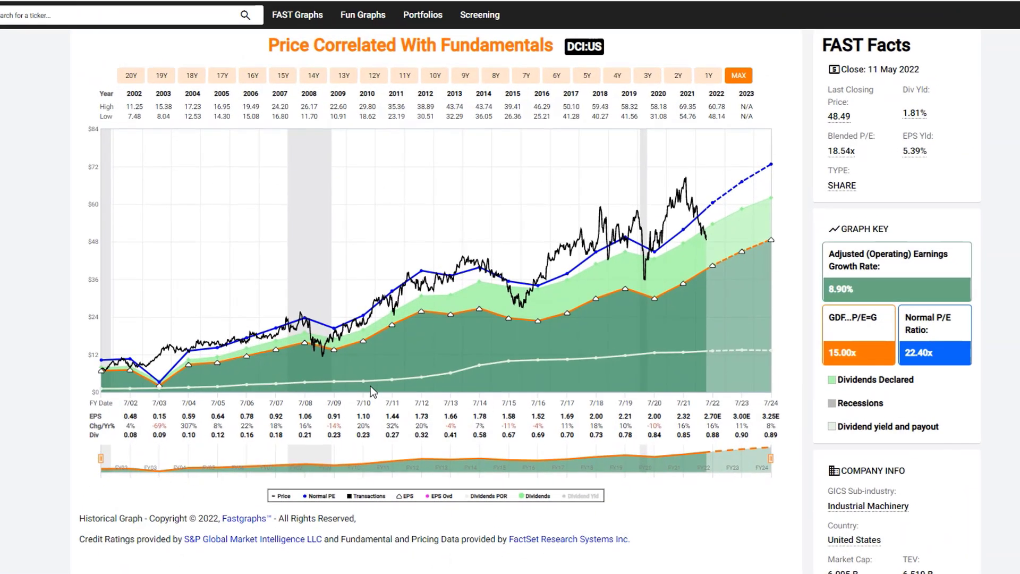
mouse_move(132, 372)
mouse_move(321, 359)
scroll(303, 287, up, 3)
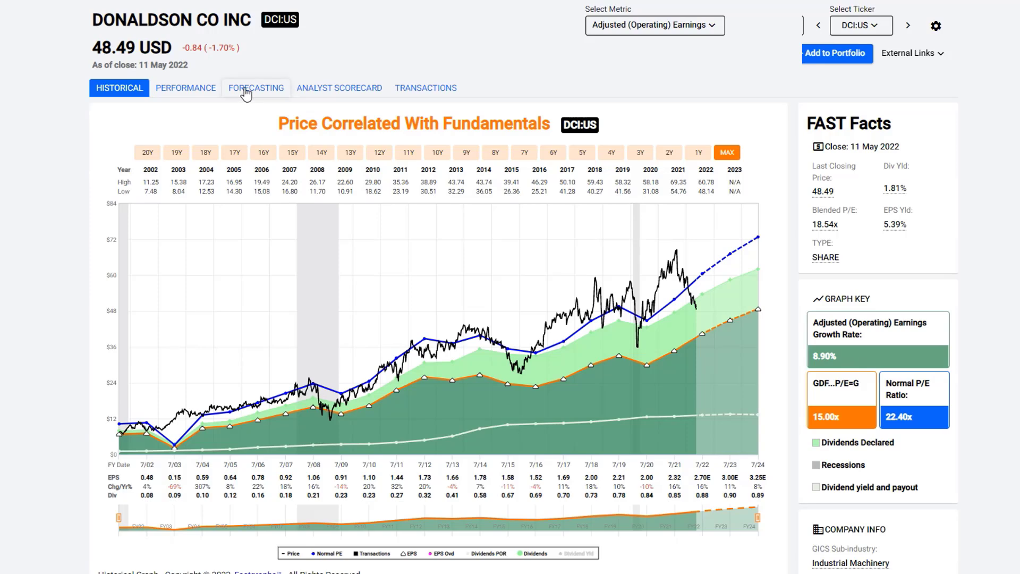
Step: Preview Donaldson's normal-multiple forecast, then return to its historical price chart
click(246, 92)
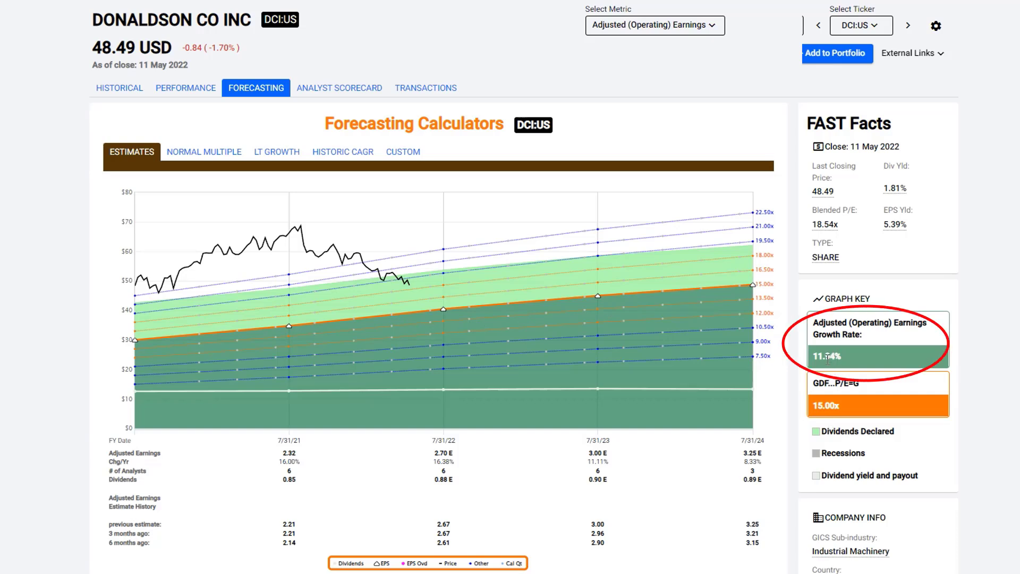
click(204, 152)
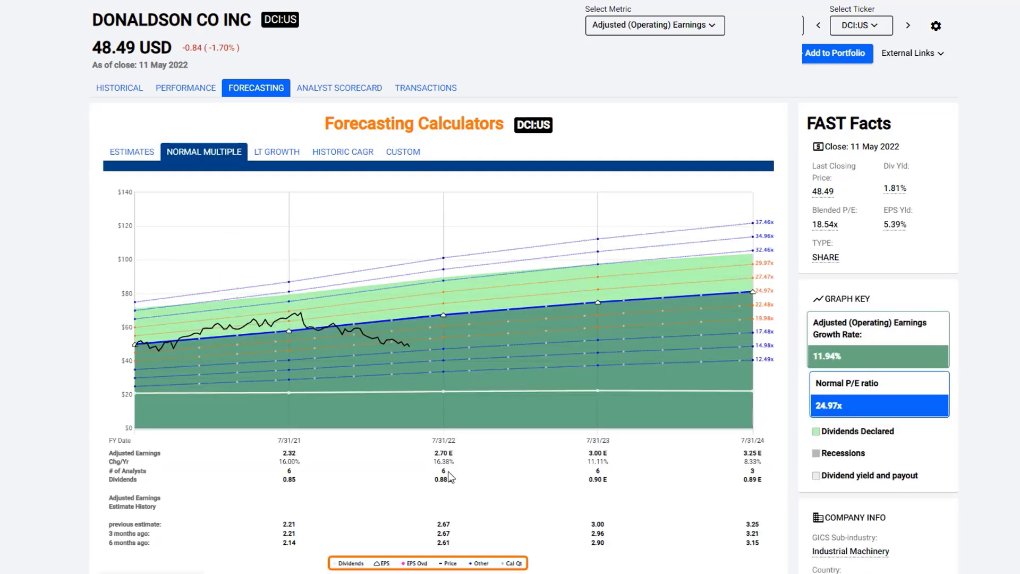
scroll(449, 476, down, 1)
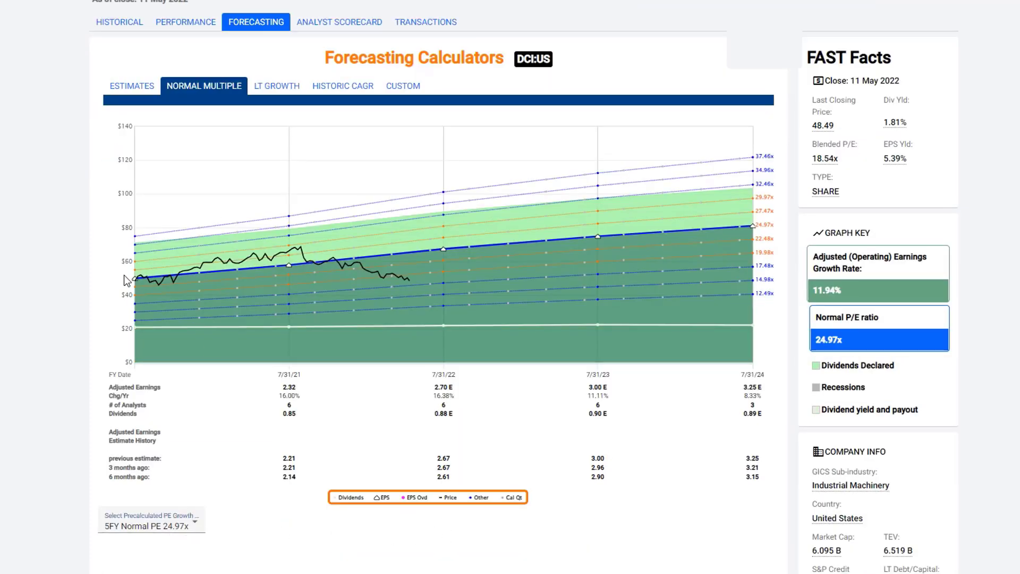
scroll(110, 256, up, 1)
click(119, 90)
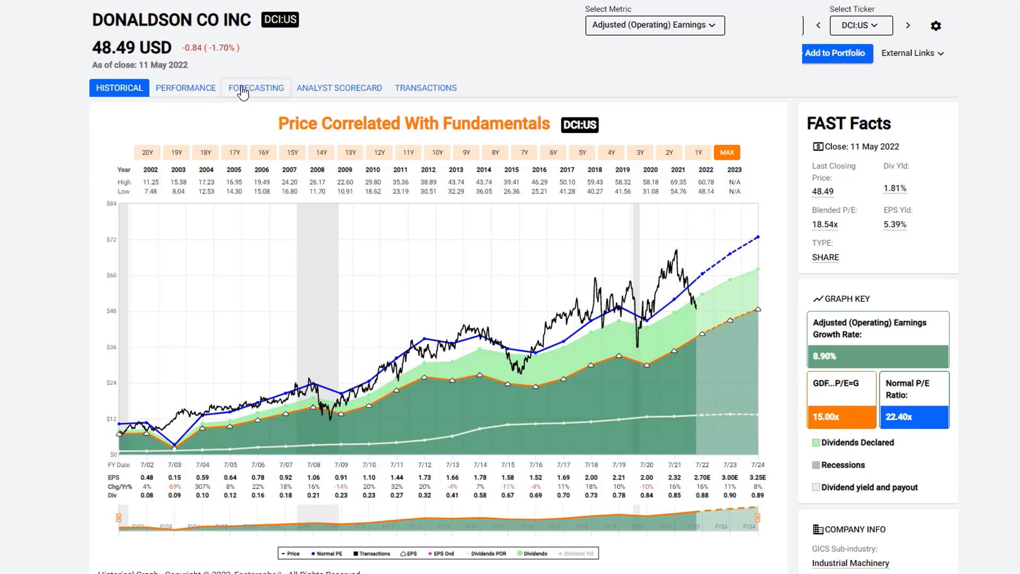
Step: Apply the 14FY normal P/E of 22.37x to Donaldson's normal-multiple forecast
click(241, 92)
scroll(170, 293, down, 2)
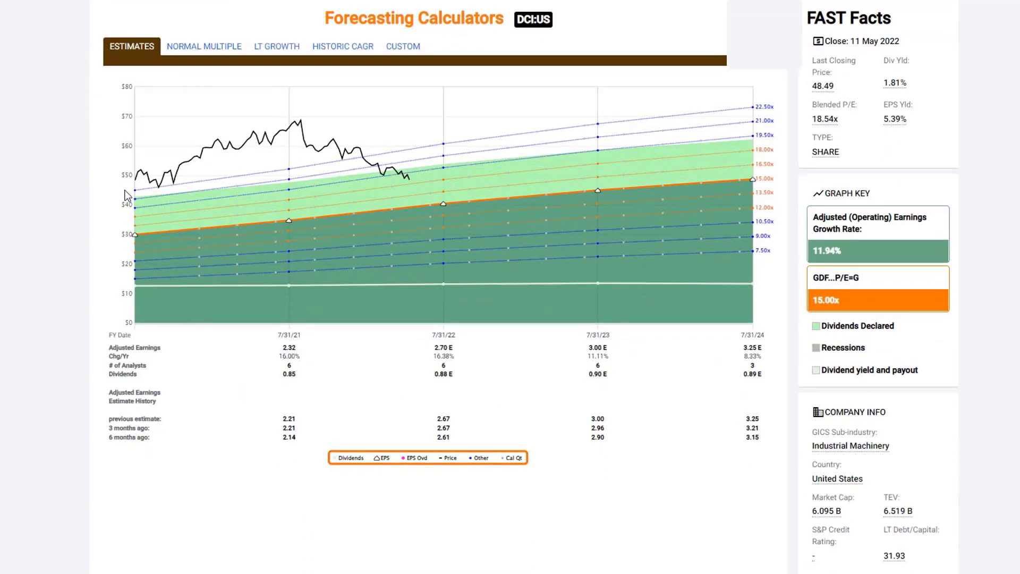
click(186, 50)
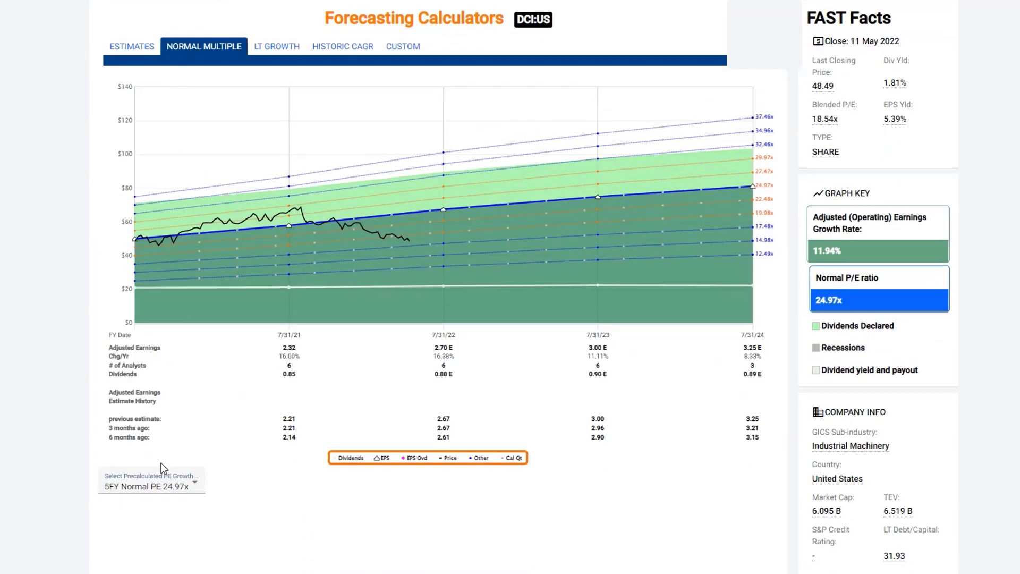
click(200, 481)
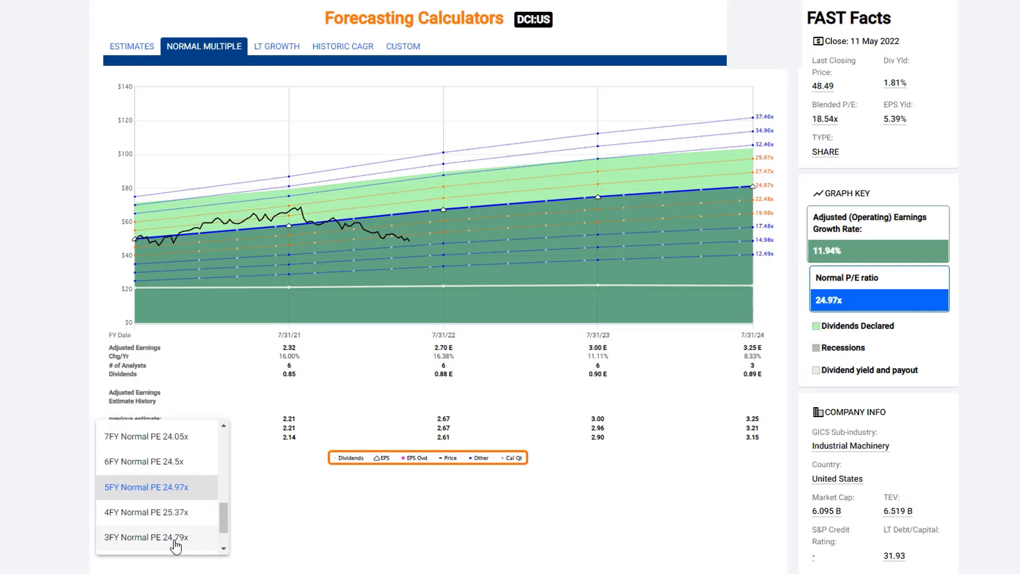
click(207, 512)
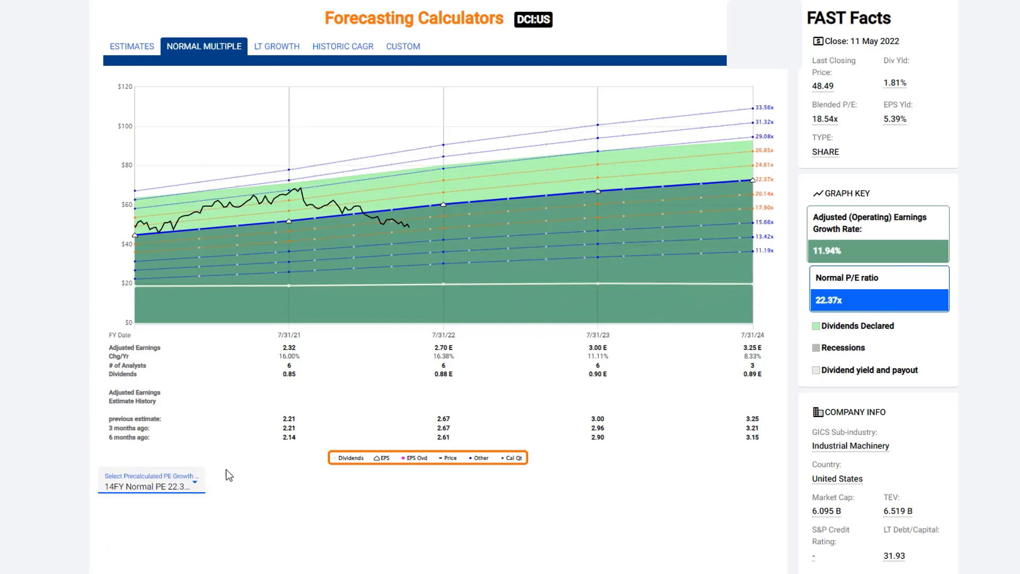
scroll(324, 186, up, 2)
click(277, 153)
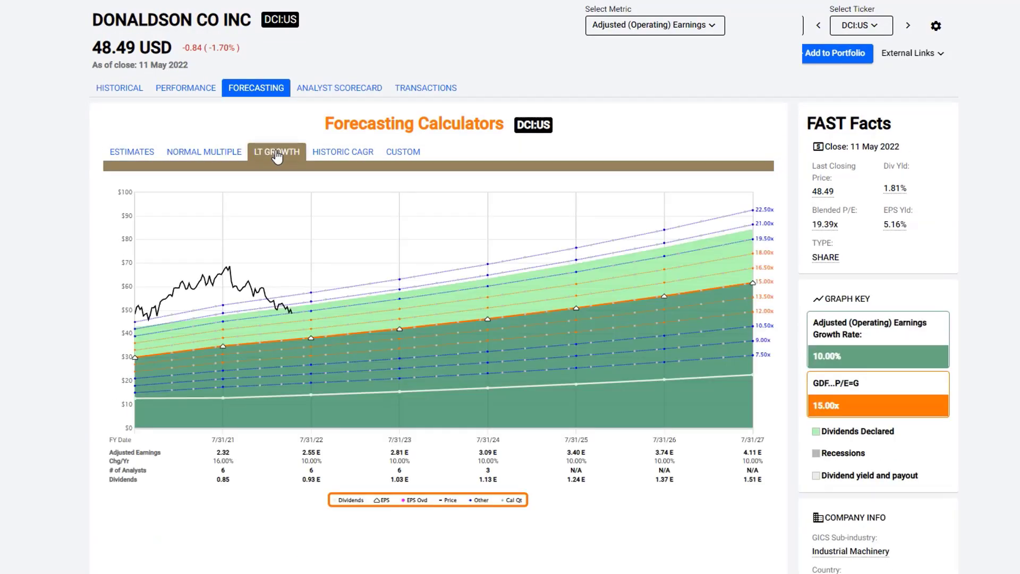
scroll(128, 446, down, 1)
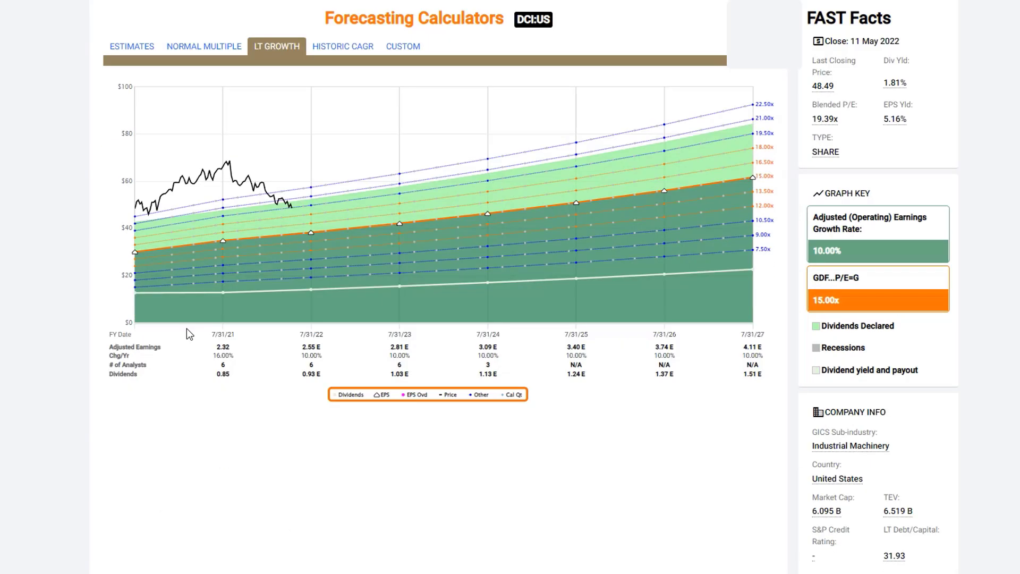
scroll(184, 318, up, 1)
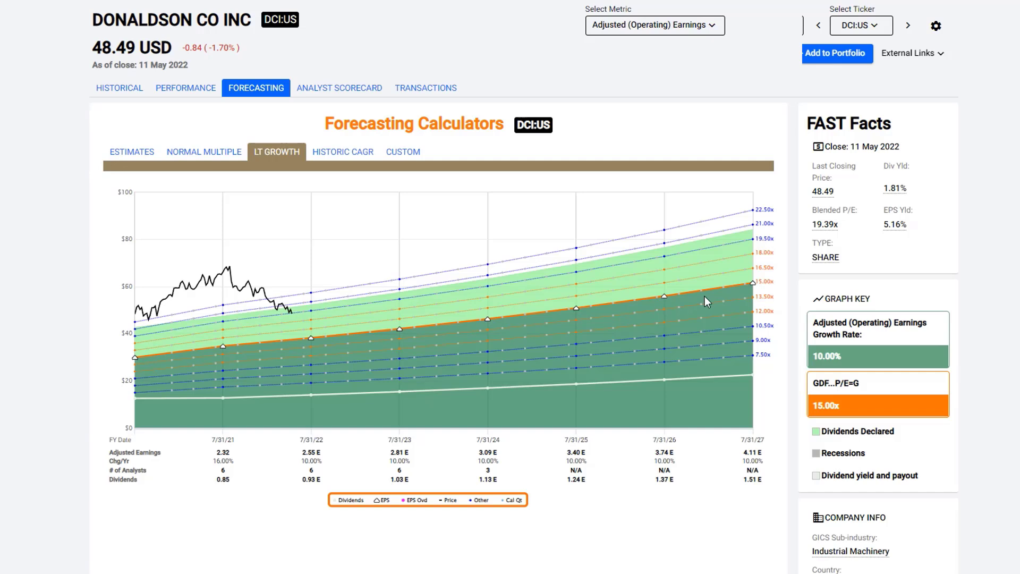
Step: Base Donaldson's historic forecast on the 10FY CAGR of 4.88%, reaching 3.09 earnings by 2027
mouse_move(753, 225)
mouse_move(751, 283)
click(347, 154)
scroll(211, 273, down, 1)
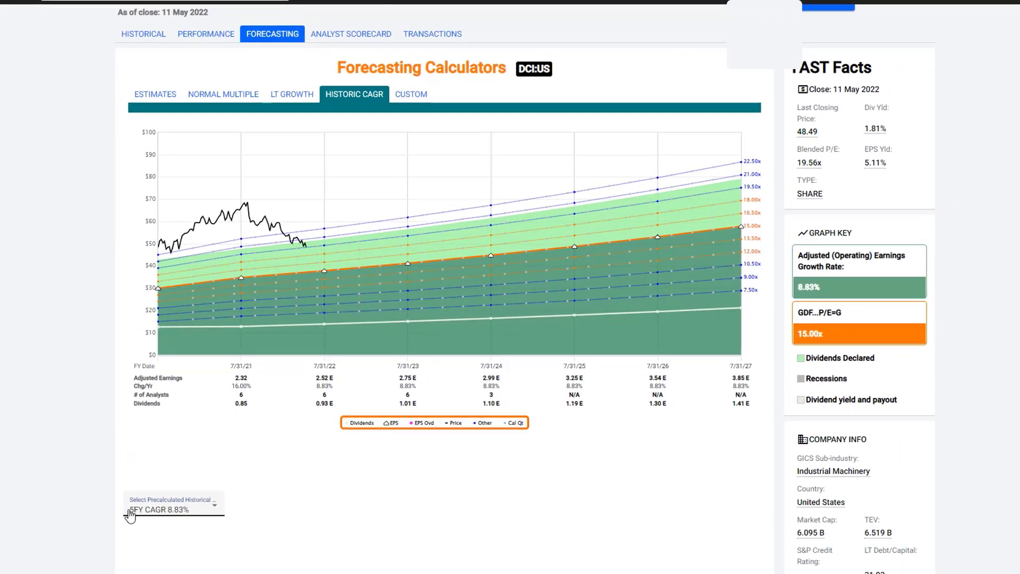
click(213, 508)
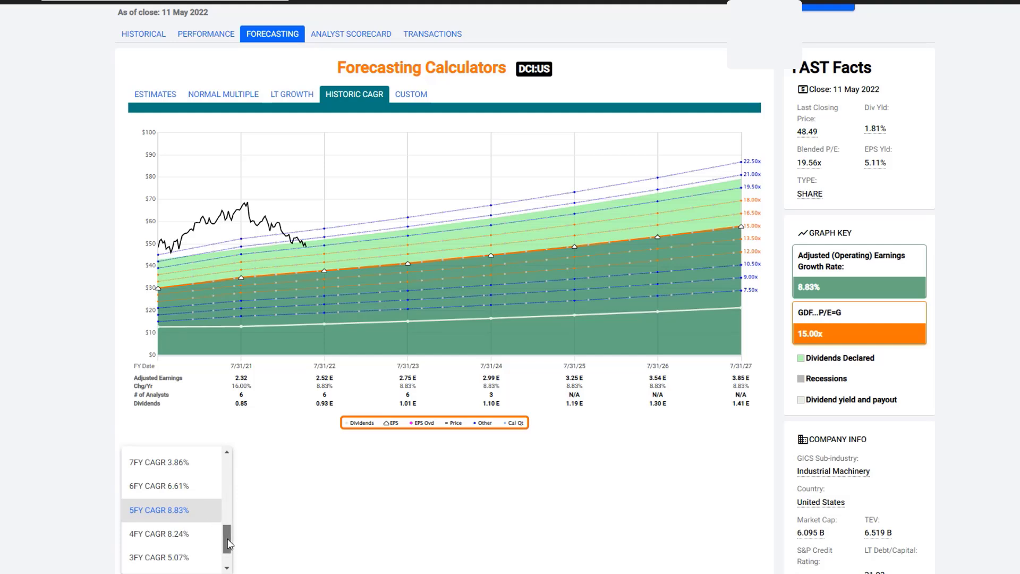
drag(230, 543, 225, 512)
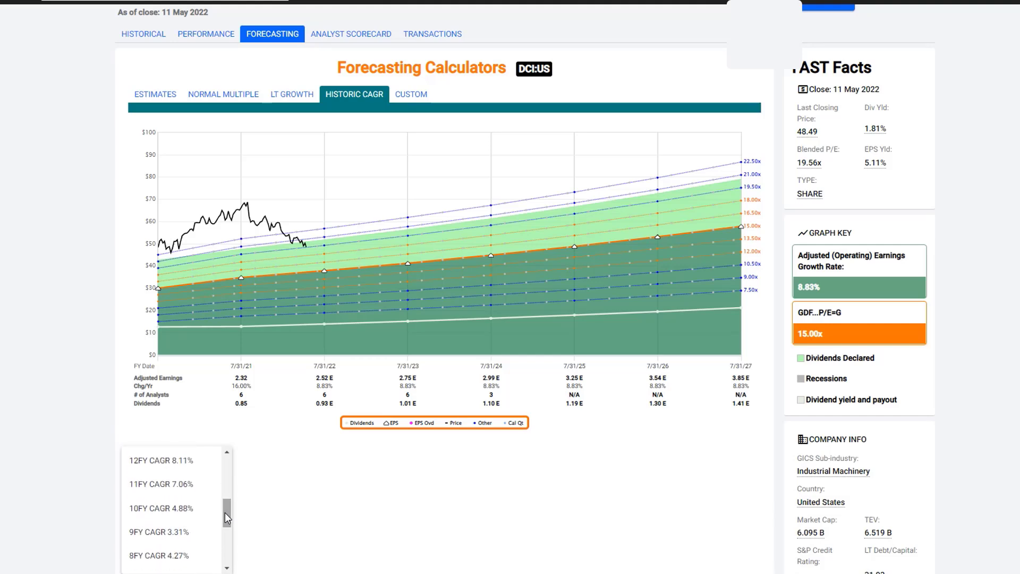
click(168, 509)
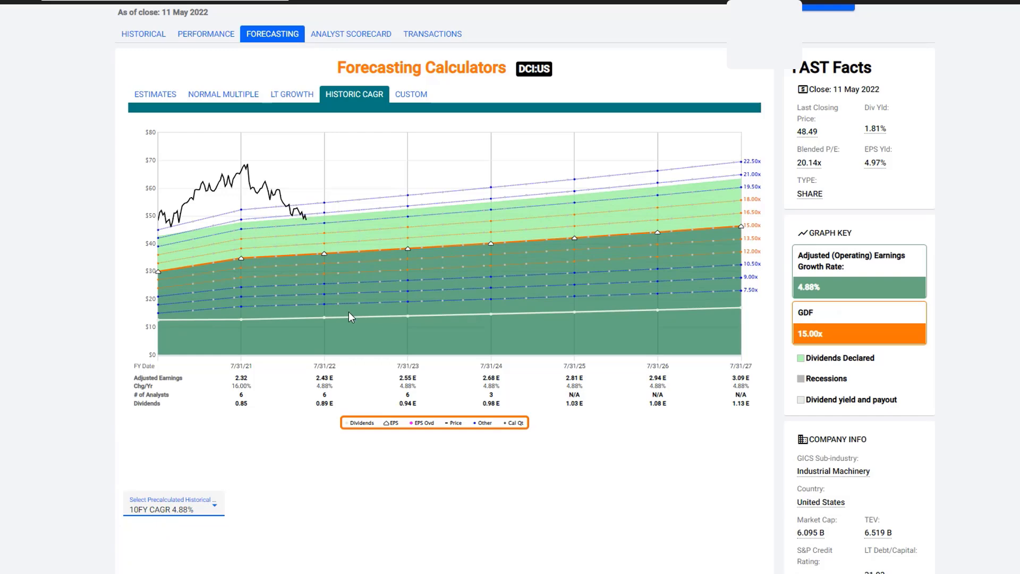
scroll(340, 334, up, 1)
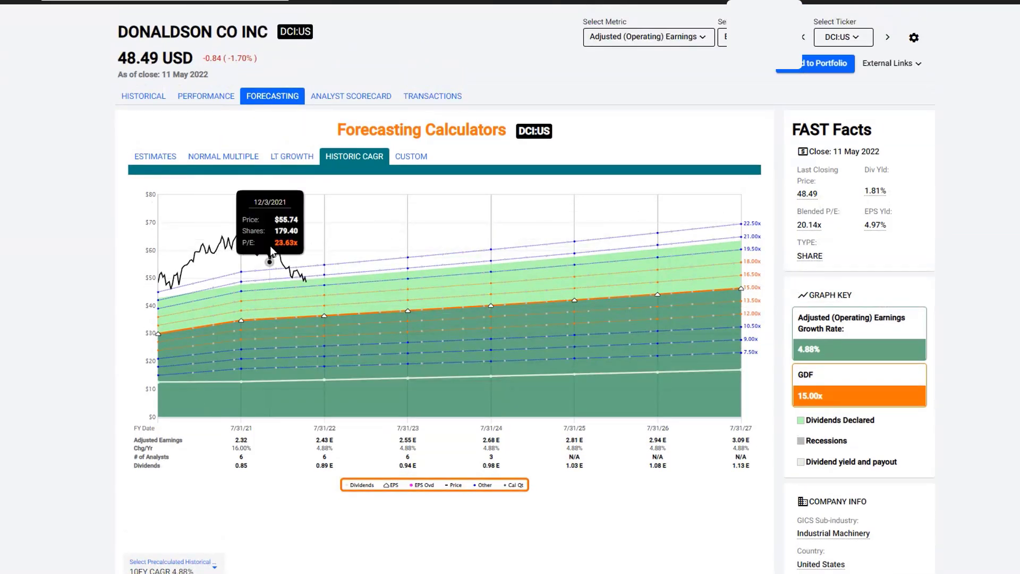
Step: Check Donaldson's analyst scorecard, then bring up its custom forecast calculator
click(363, 101)
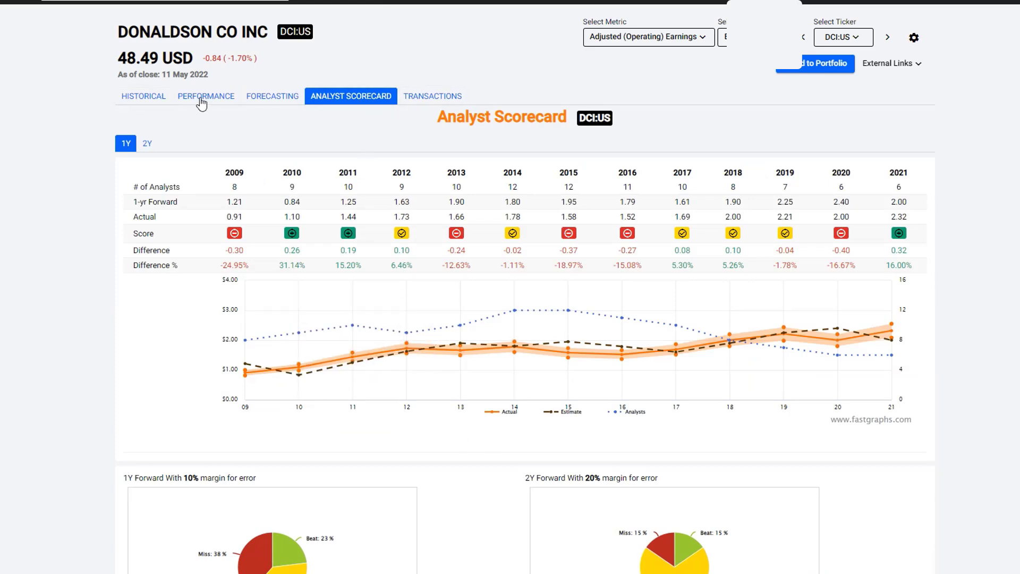
click(272, 102)
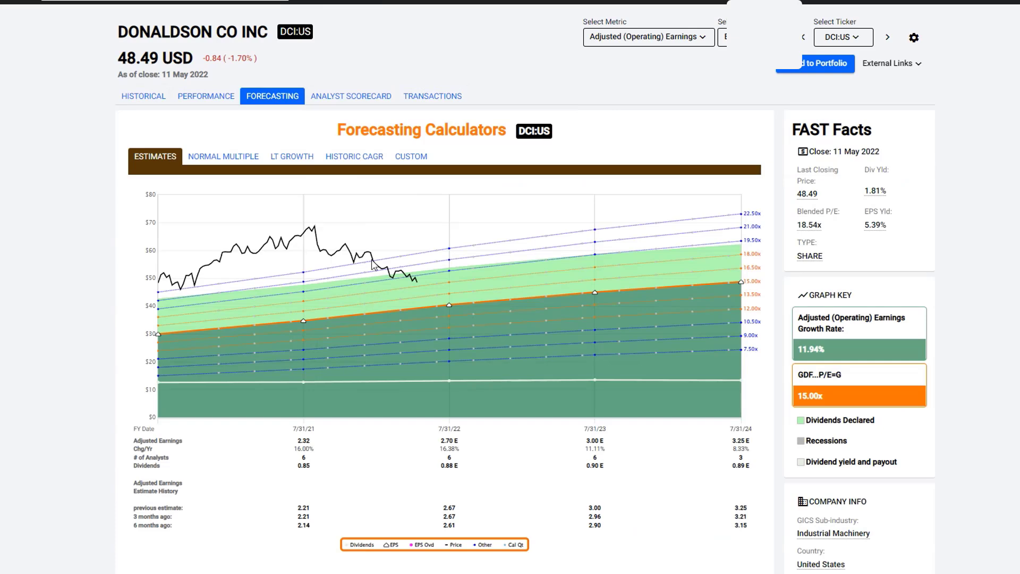
scroll(405, 143, down, 1)
click(413, 149)
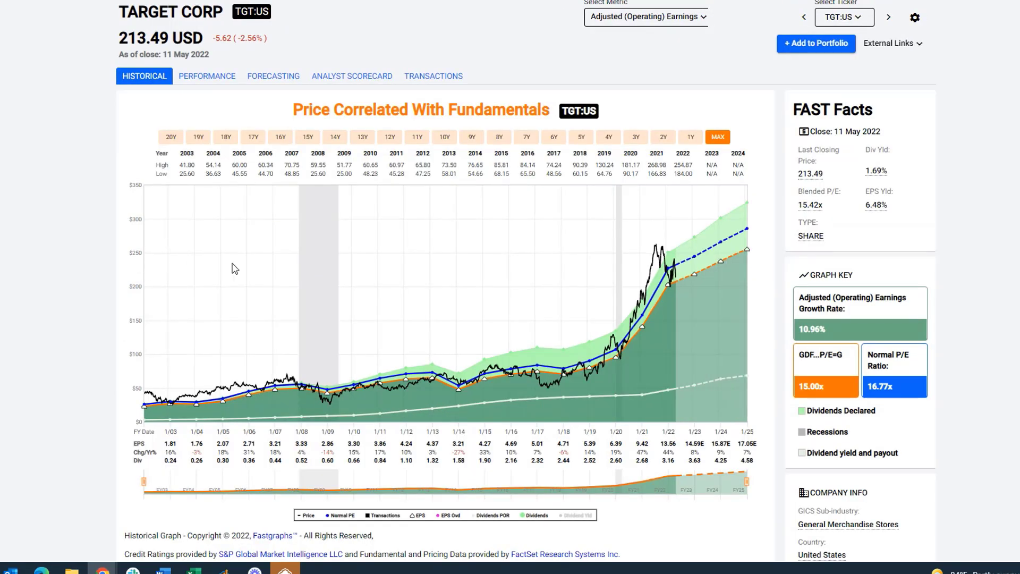
Step: Review Target's 2020–2022 price surge and forecasts, landing on the 7.93% estimates forecast
mouse_move(691, 268)
mouse_down()
mouse_move(627, 249)
mouse_move(643, 381)
mouse_move(693, 271)
mouse_up()
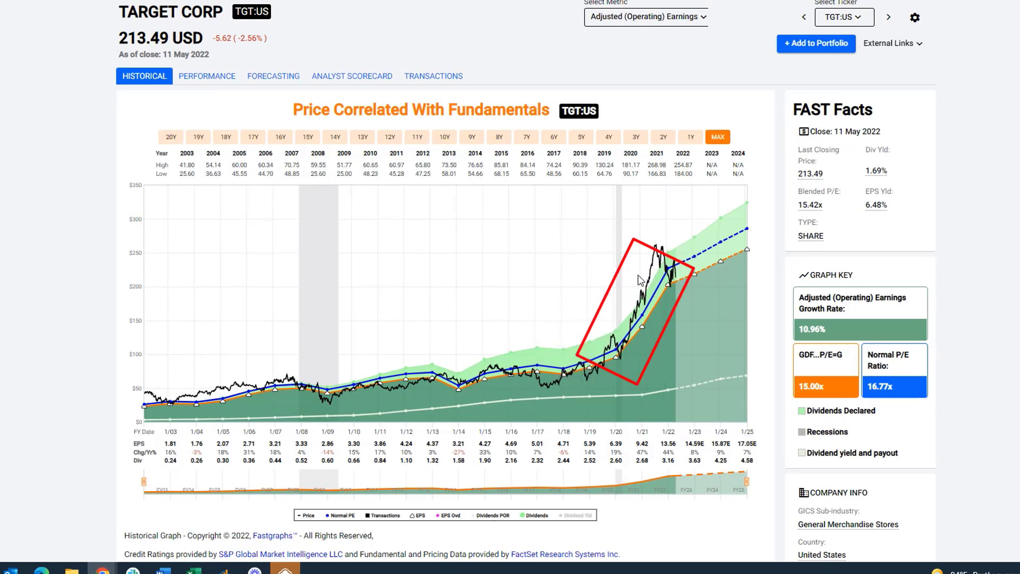
click(268, 77)
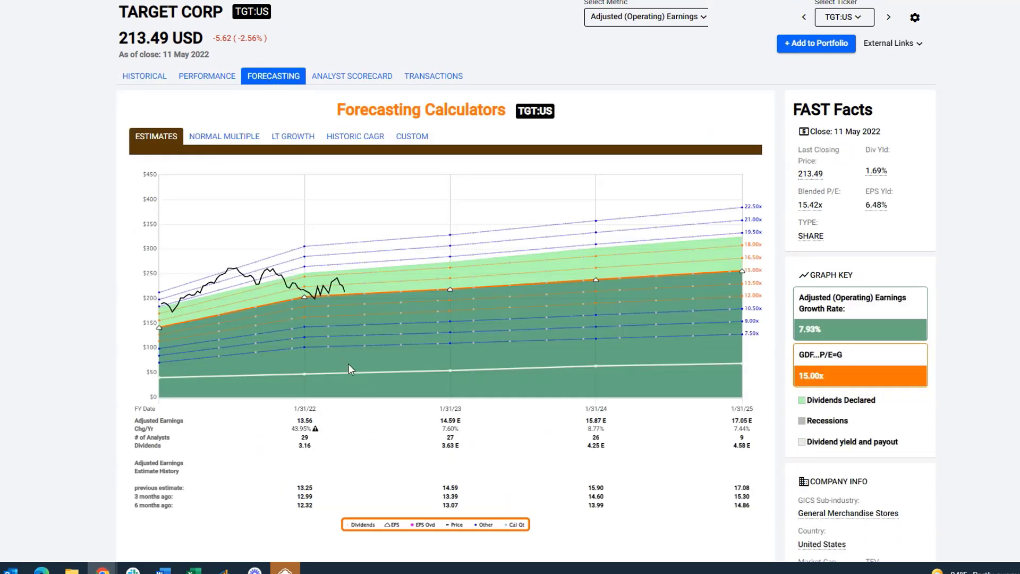
mouse_move(855, 275)
mouse_down()
mouse_move(935, 340)
mouse_move(780, 294)
mouse_up()
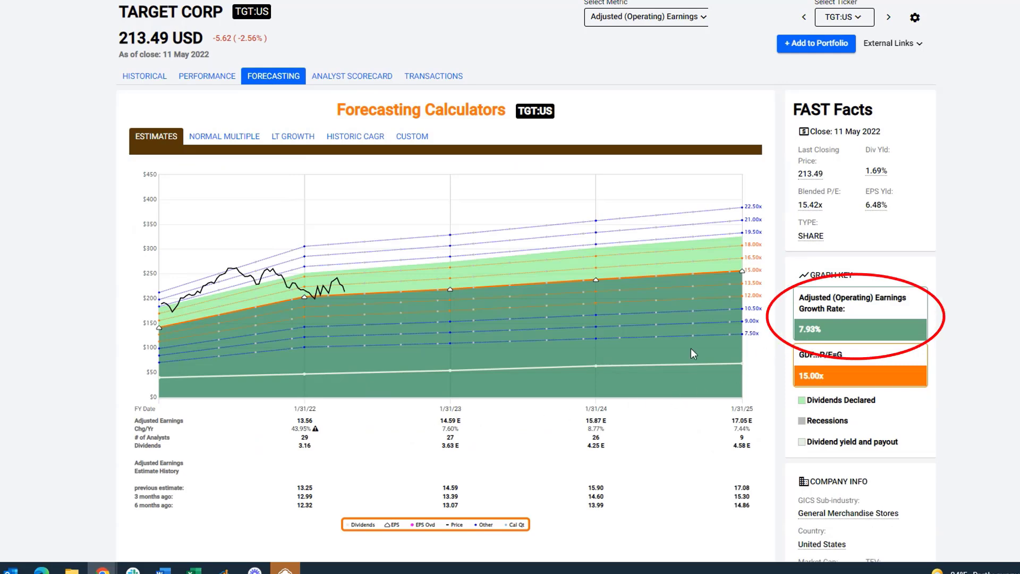
click(234, 139)
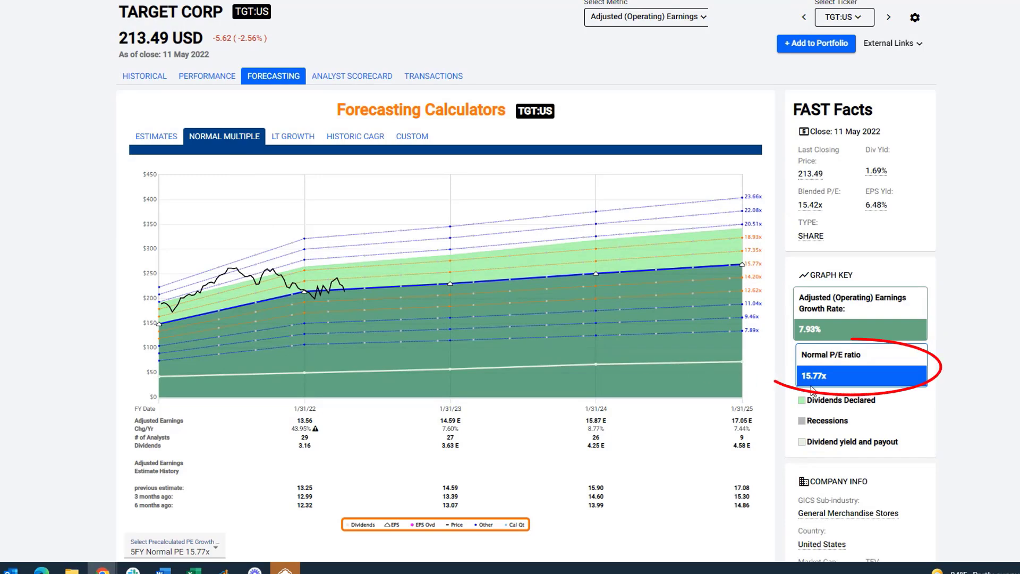
click(143, 75)
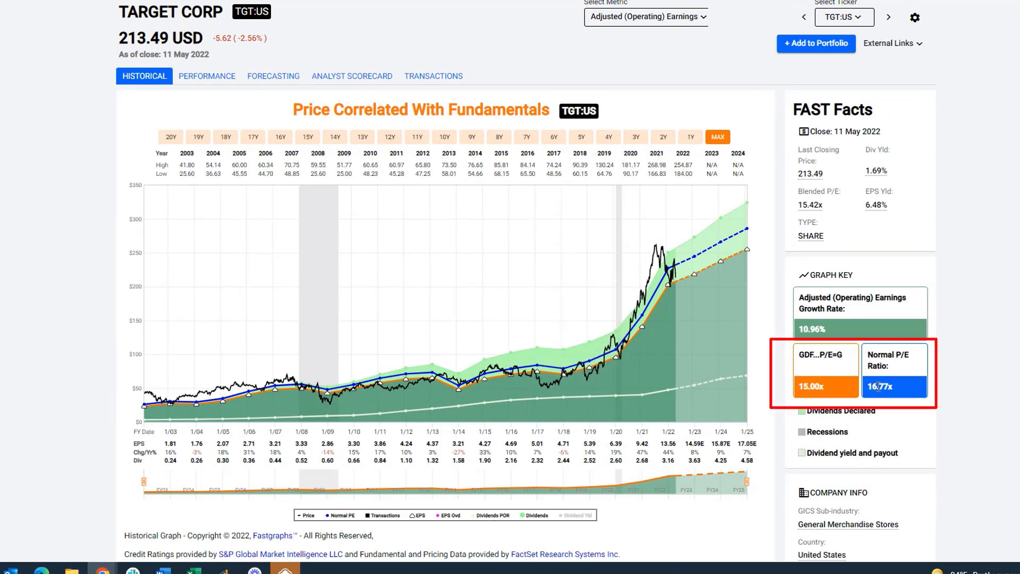
click(272, 76)
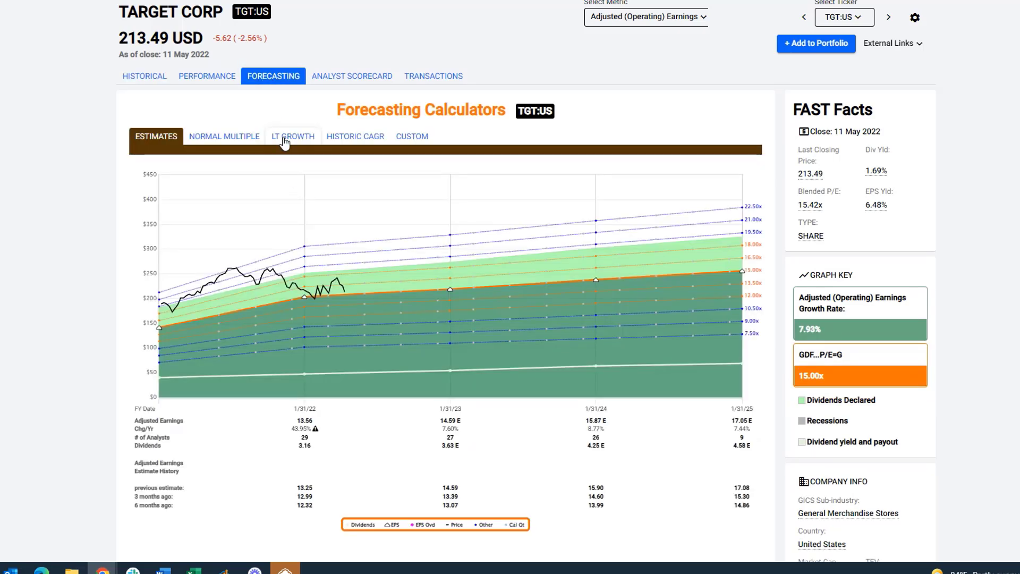
Step: Show Target's 28.02% LT growth forecast and compare it with Yahoo's 14.02% five-year estimate
click(284, 140)
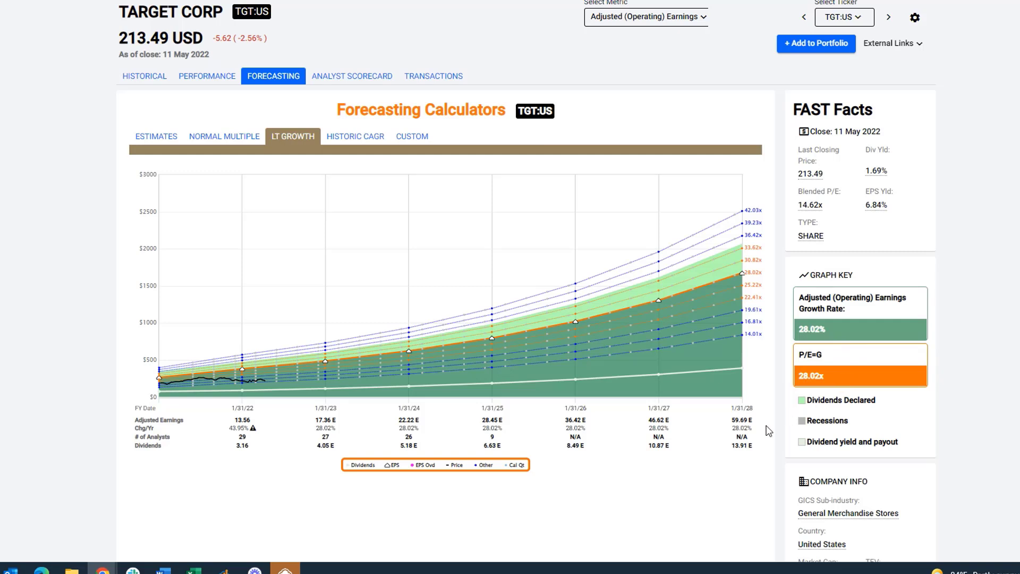
click(892, 47)
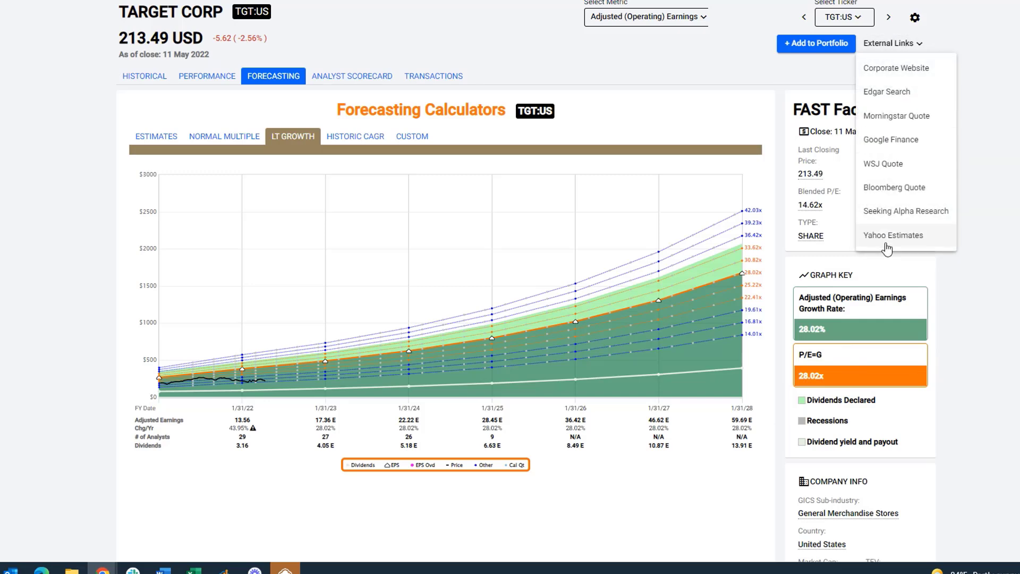
click(883, 234)
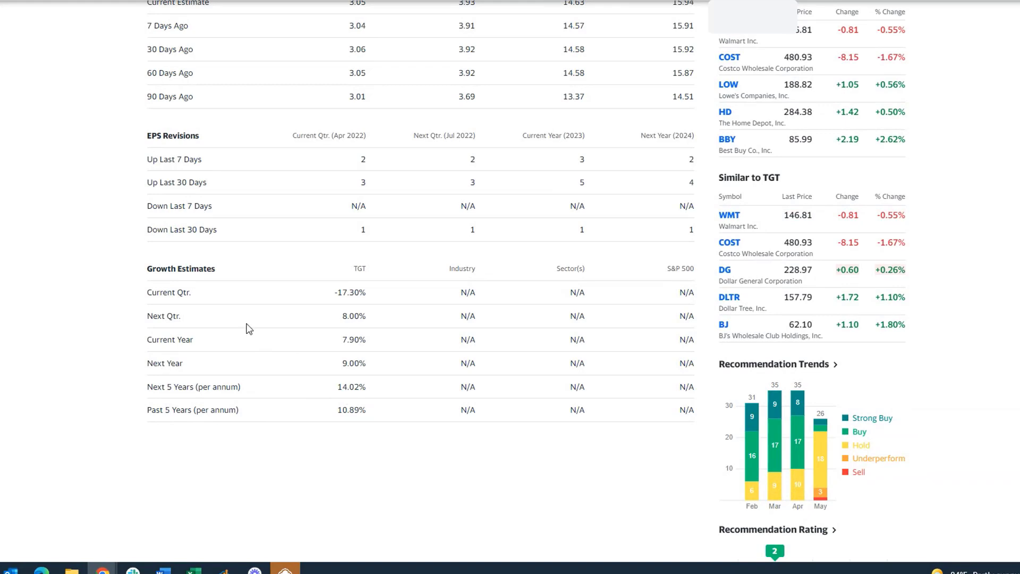
scroll(192, 202, up, 6)
key(ctrl+w)
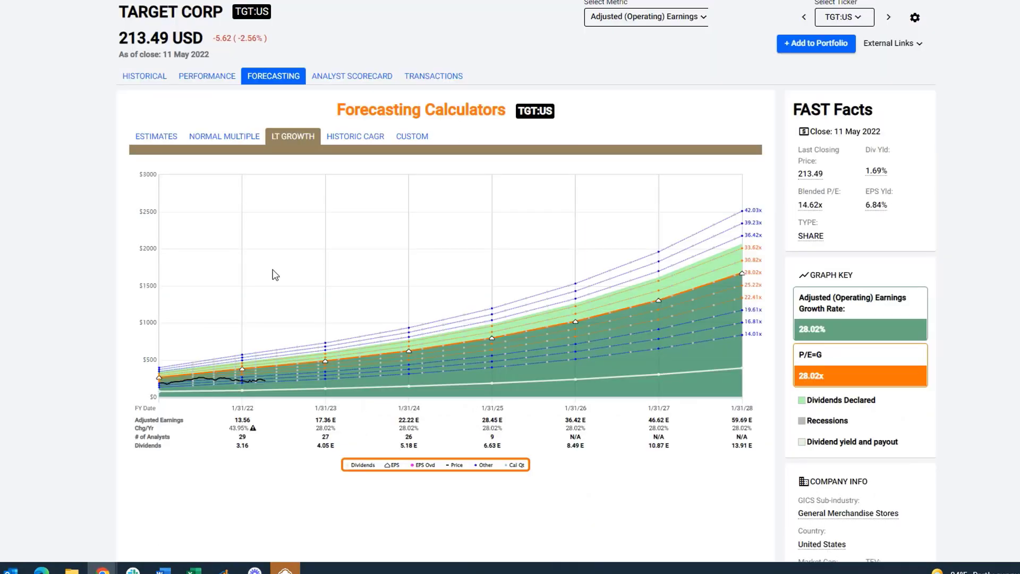
Step: Draw Target's custom forecast at 14% growth, projecting 29.76 earnings by 2028
click(412, 137)
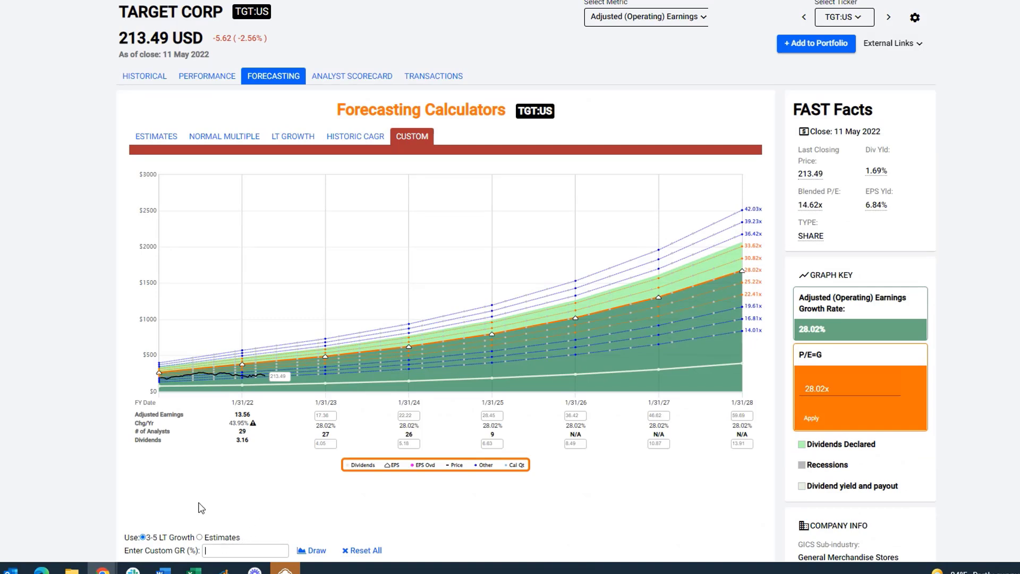
text(14)
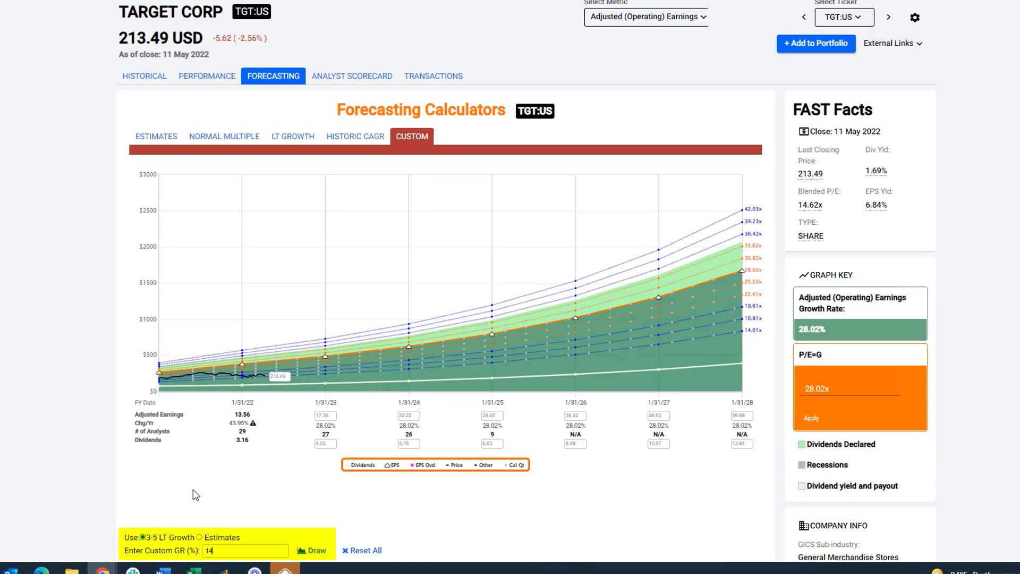
click(307, 551)
scroll(259, 253, down, 1)
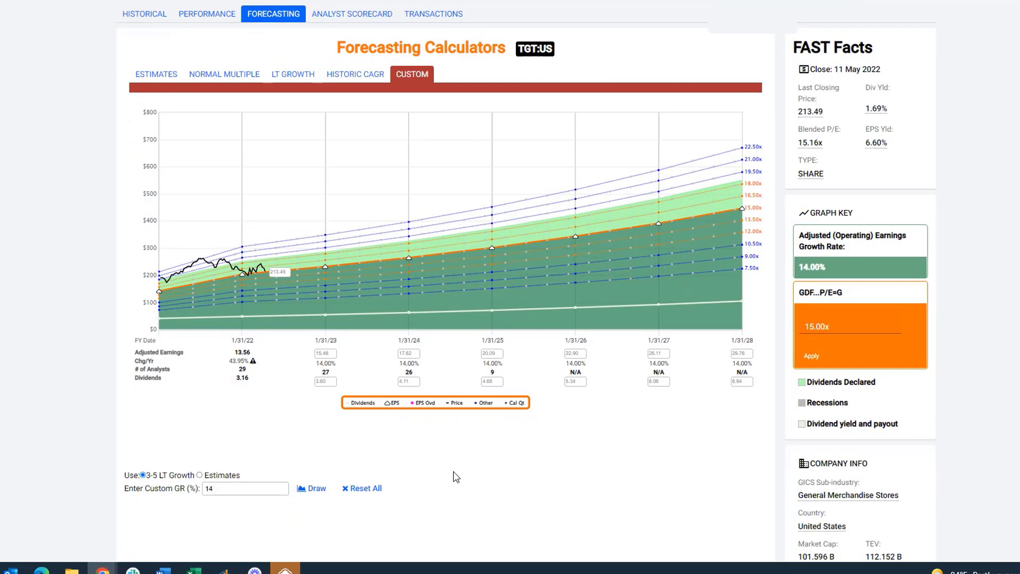
scroll(444, 439, up, 1)
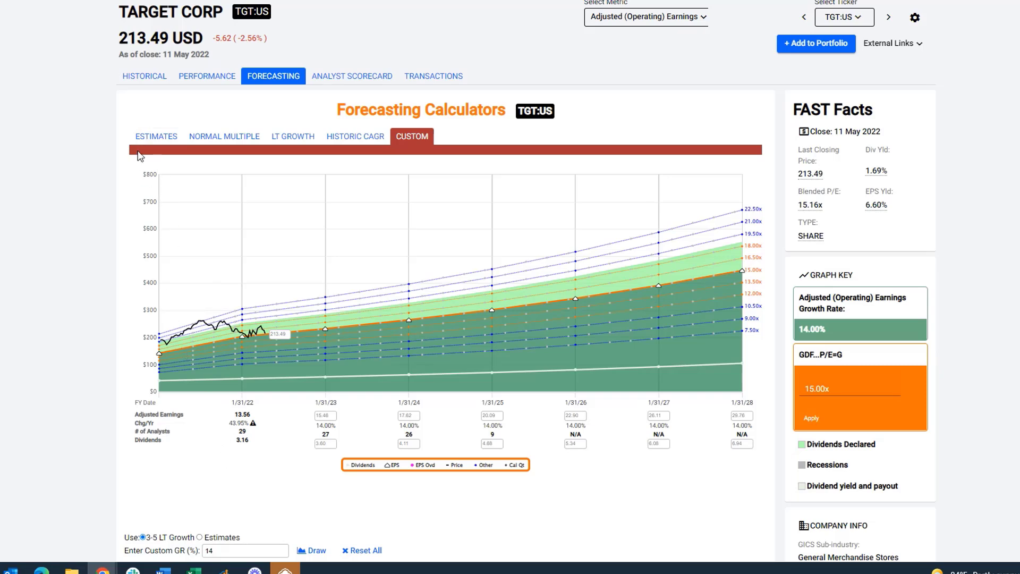
Step: Switch to Target's estimates forecast, then reopen Custom, now reset to 28.02% growth
click(155, 136)
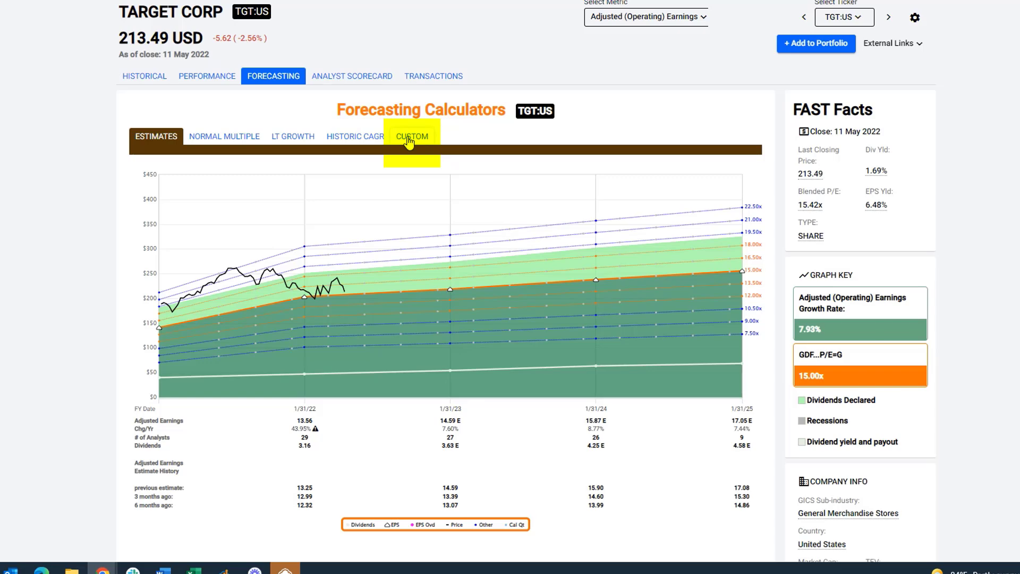
click(408, 139)
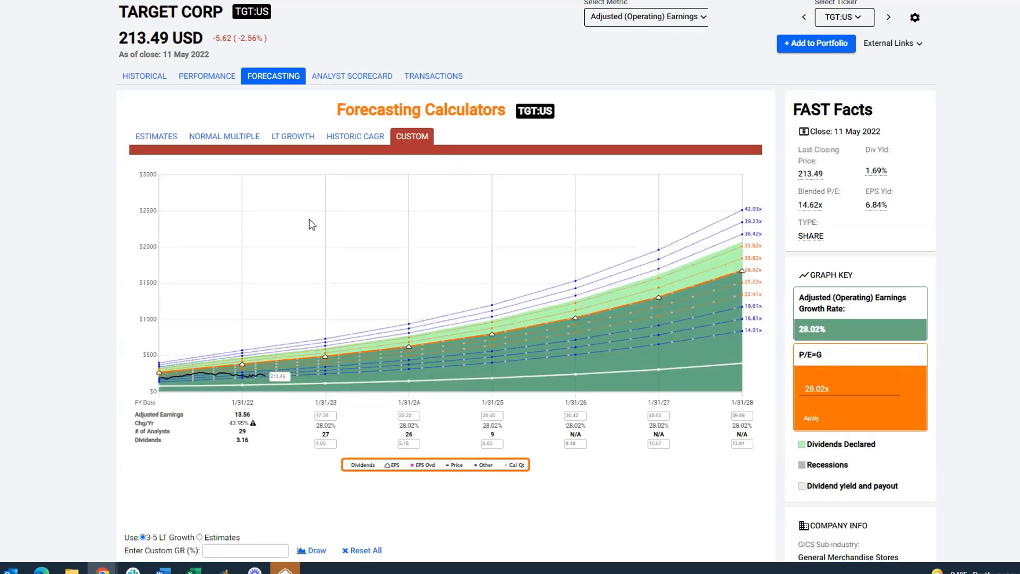